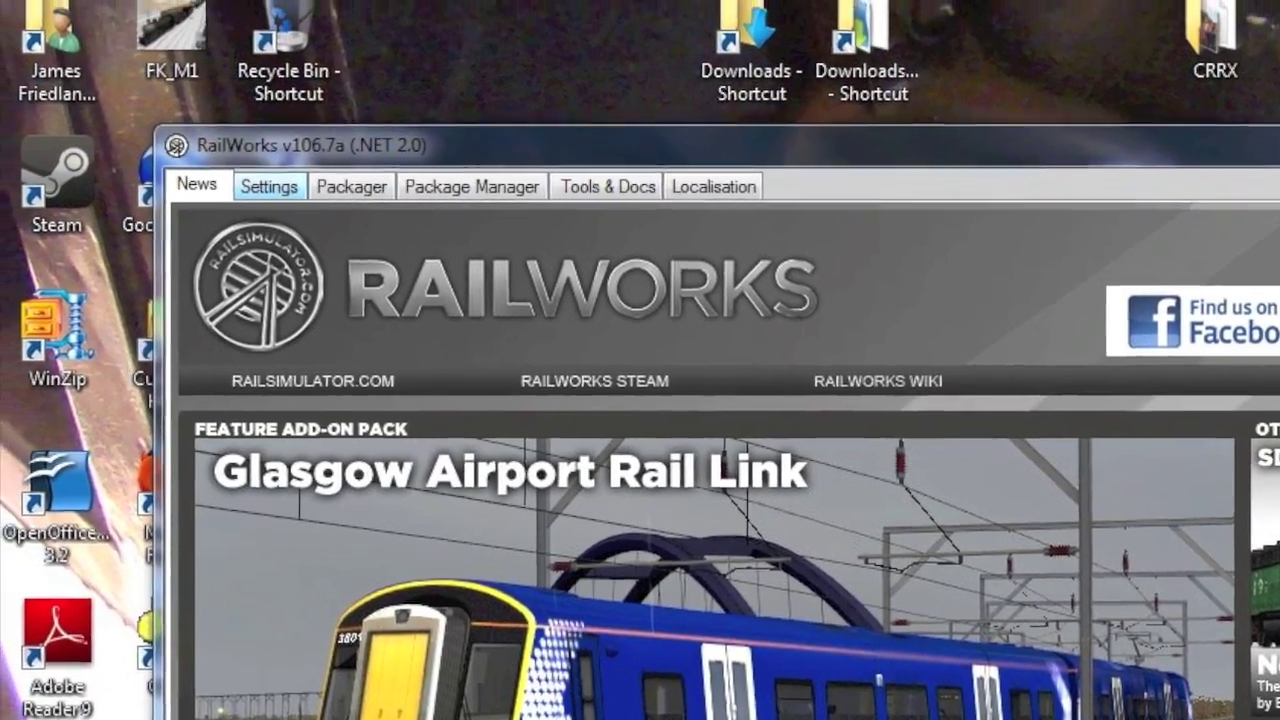
# Step: Switch the RailWorks launcher from the news page to its Settings page
pyautogui.click(249, 165)
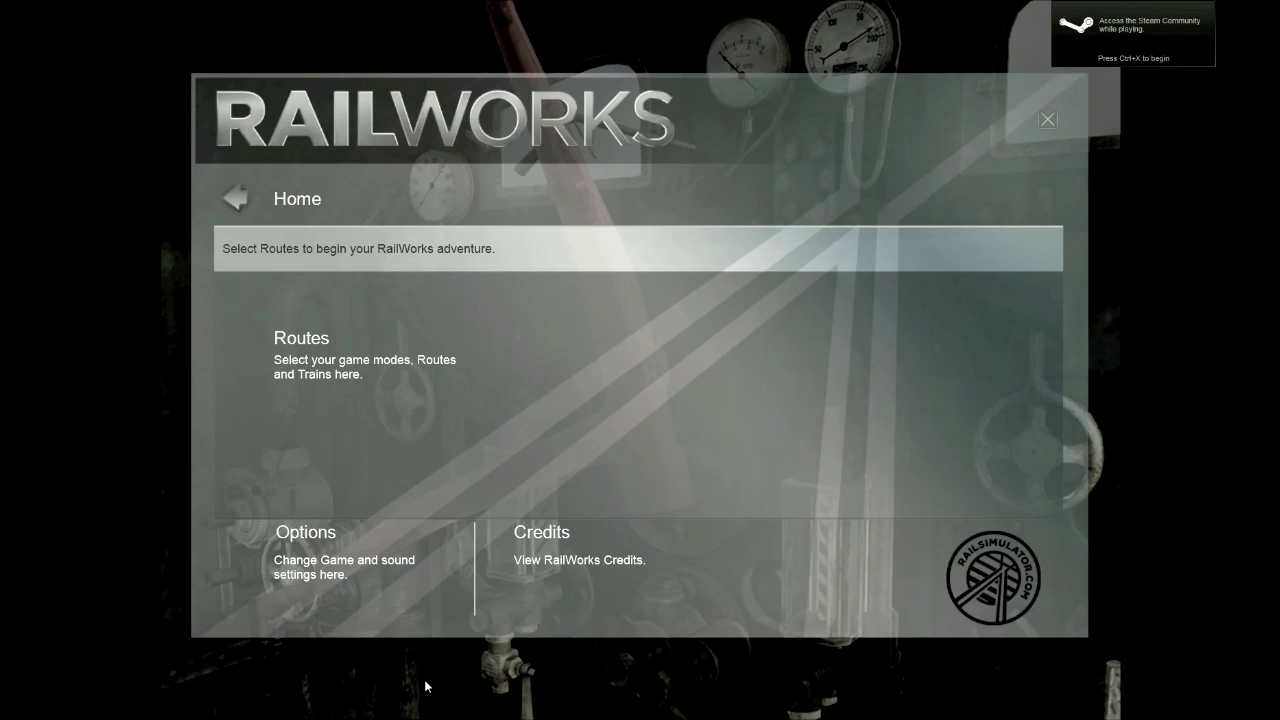
# Step: Open the Scenario Creation 1 scenario of the ScenarioTesting route in the editor
pyautogui.click(301, 339)
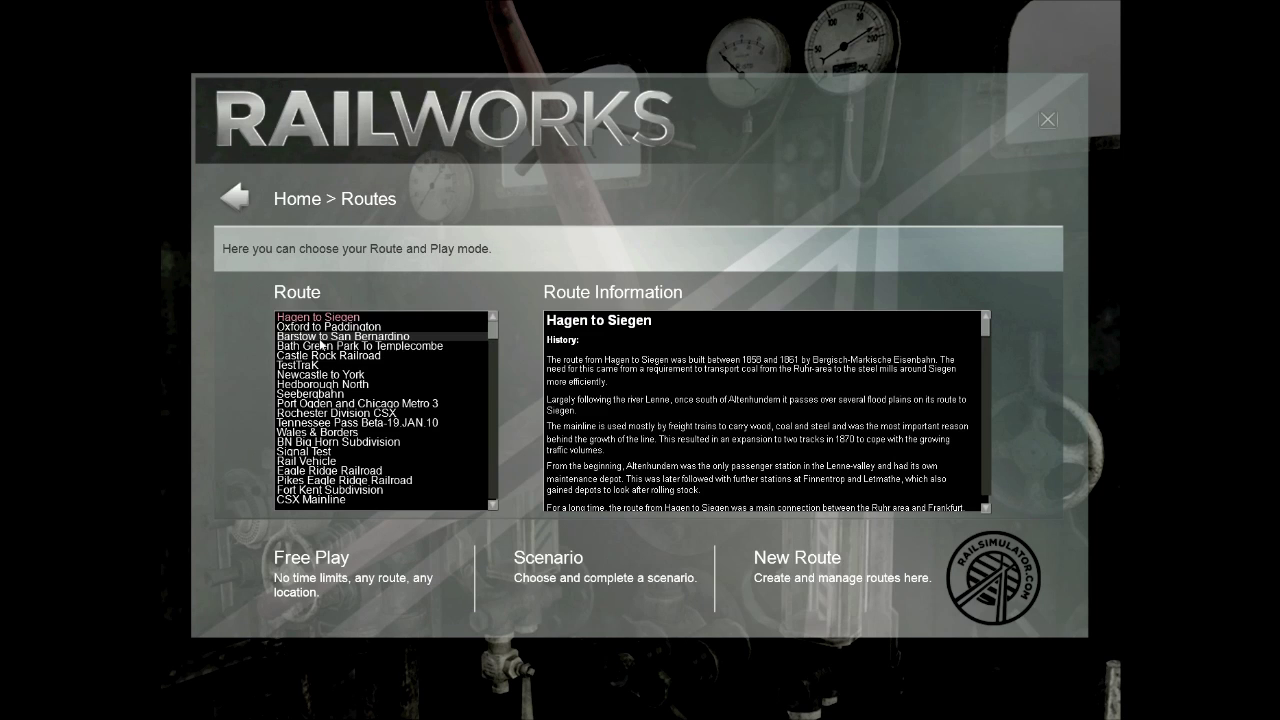
pyautogui.moveTo(491, 337); pyautogui.dragTo(490, 522)
pyautogui.click(356, 500)
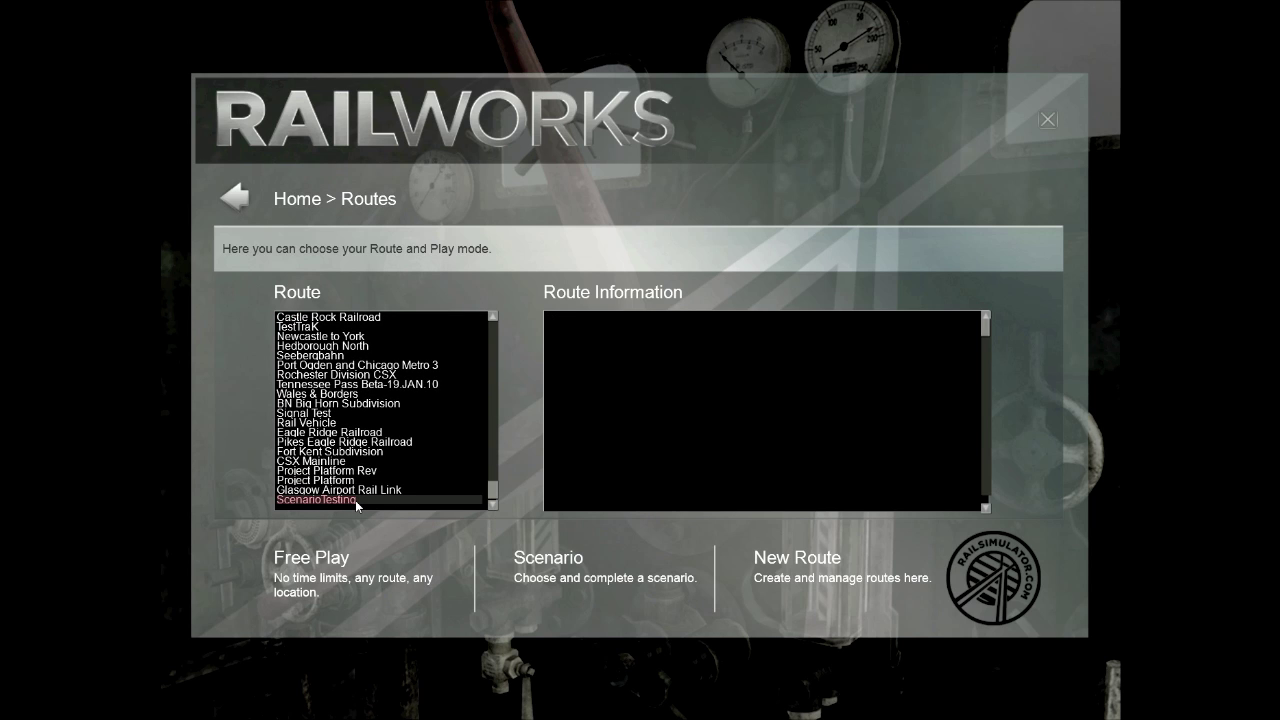
pyautogui.click(532, 563)
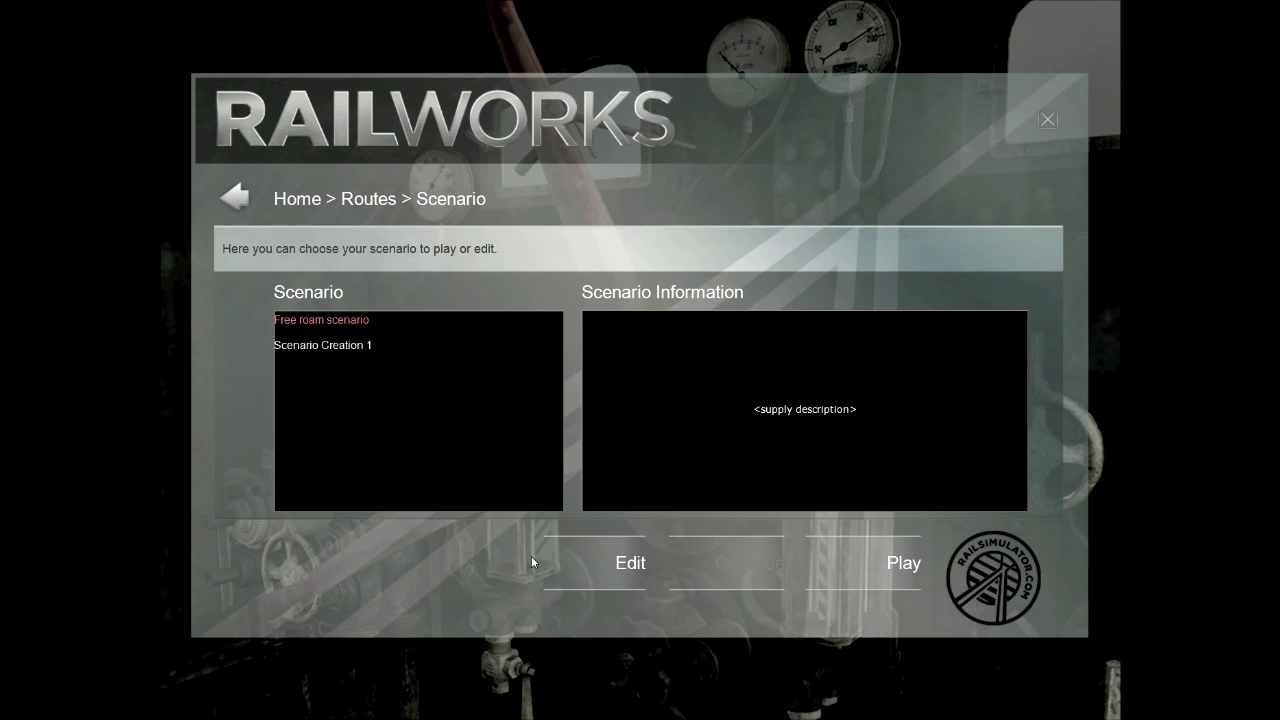
pyautogui.click(389, 349)
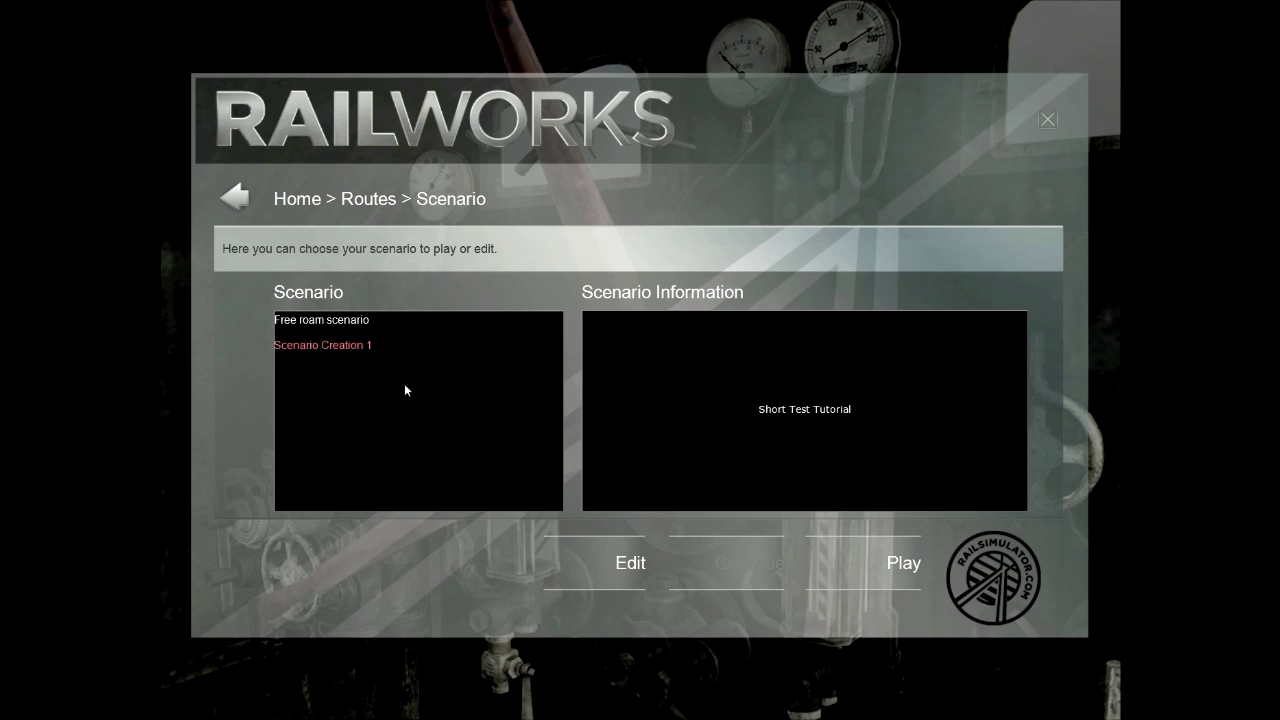
pyautogui.click(628, 562)
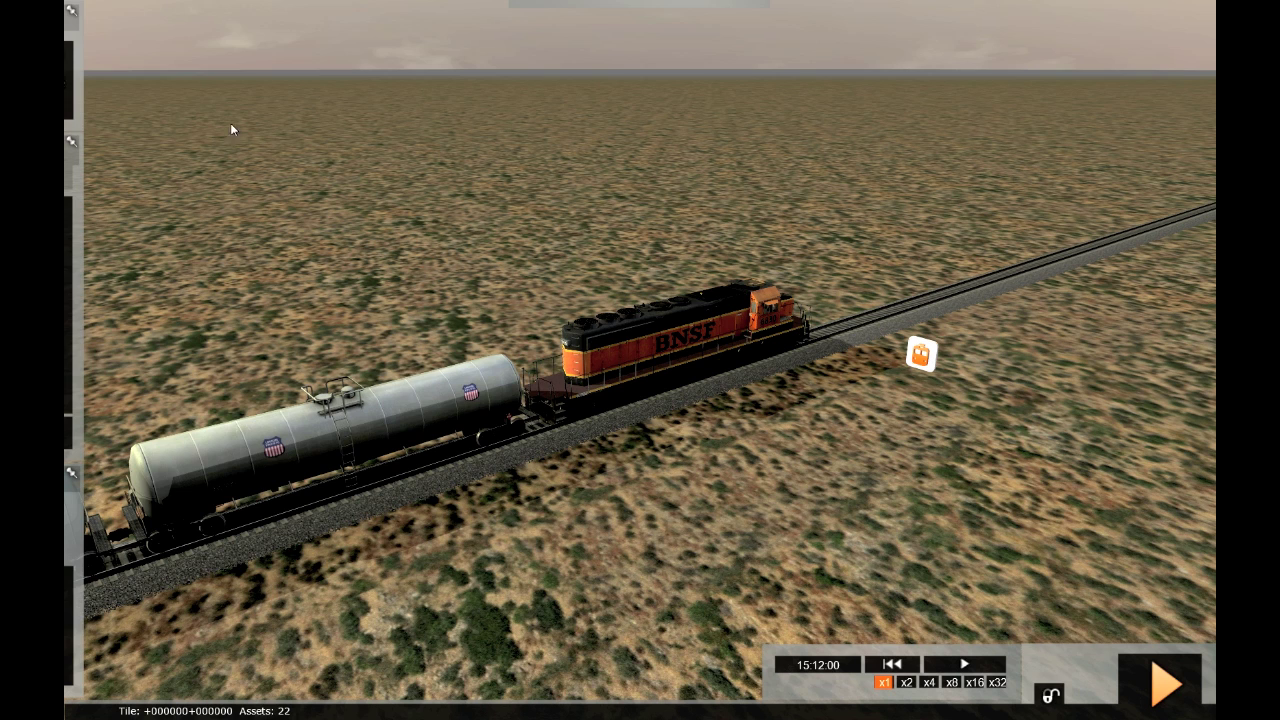
# Step: Assign a driver to the BNSF locomotive with the Driver tool and bring up its timetable
pyautogui.moveTo(86, 94)
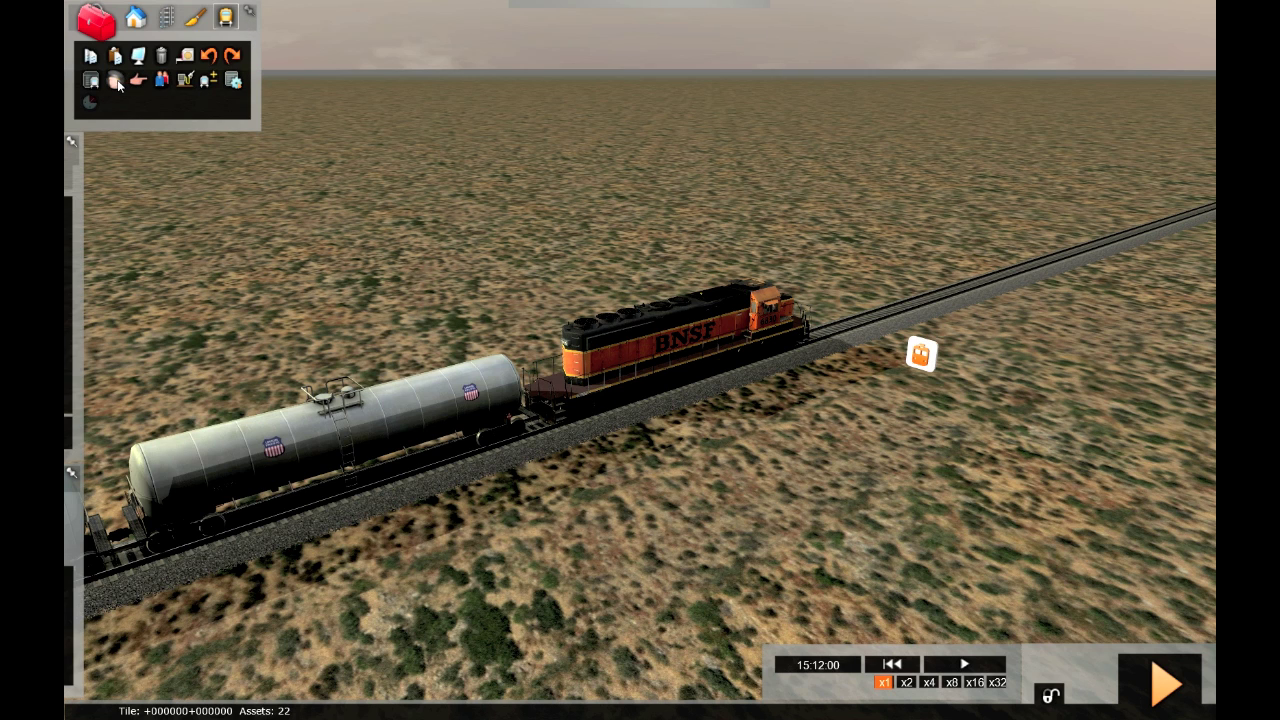
pyautogui.click(115, 81)
pyautogui.click(734, 302)
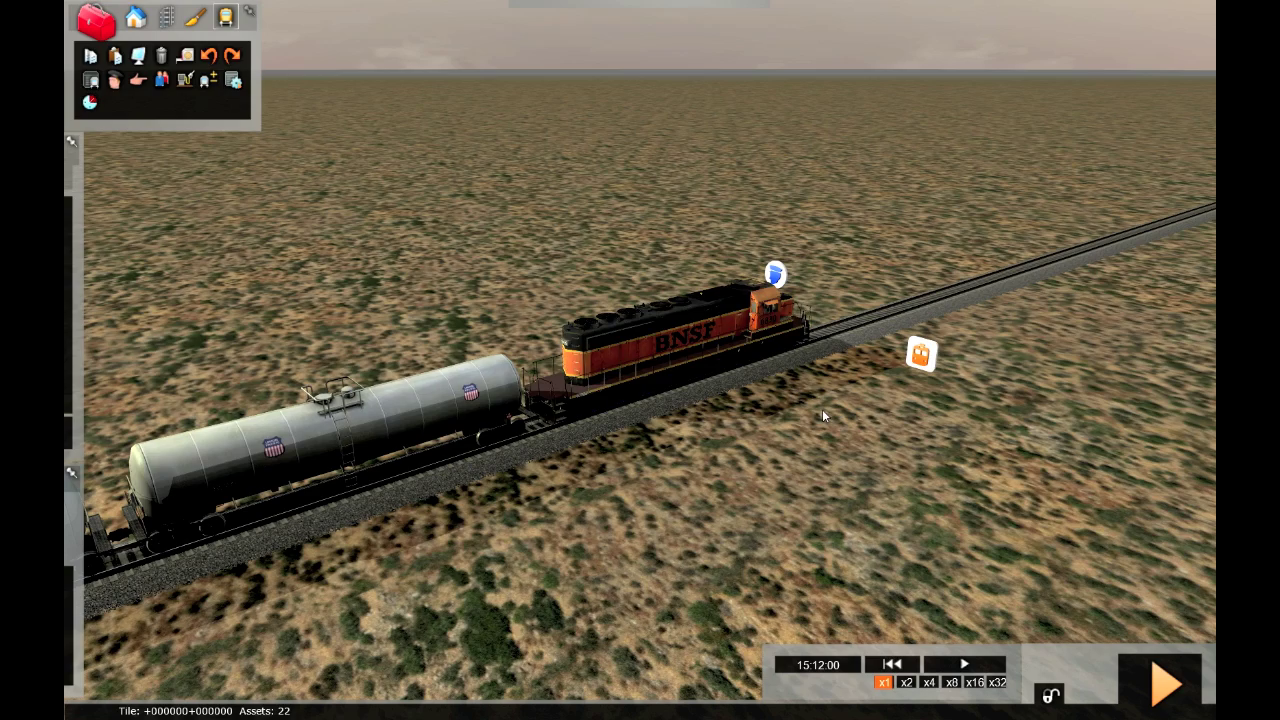
pyautogui.scroll(5, 822, 409)
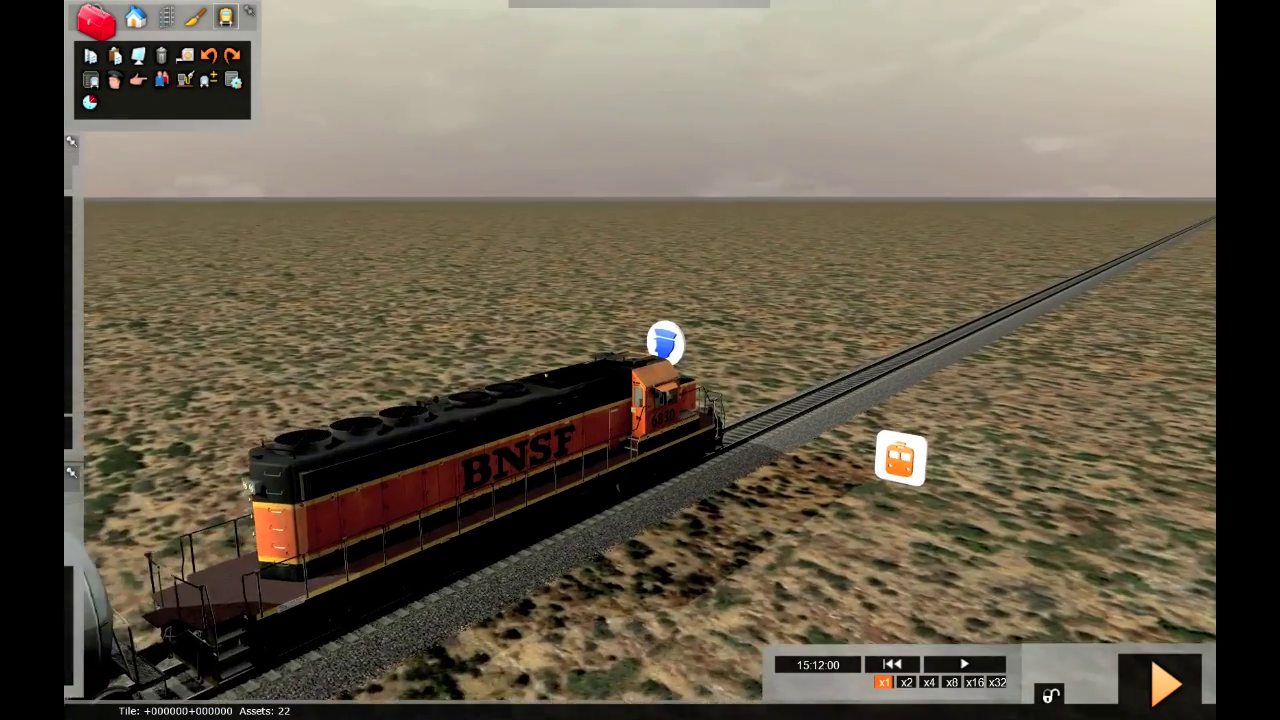
pyautogui.scroll(5, 640, 450)
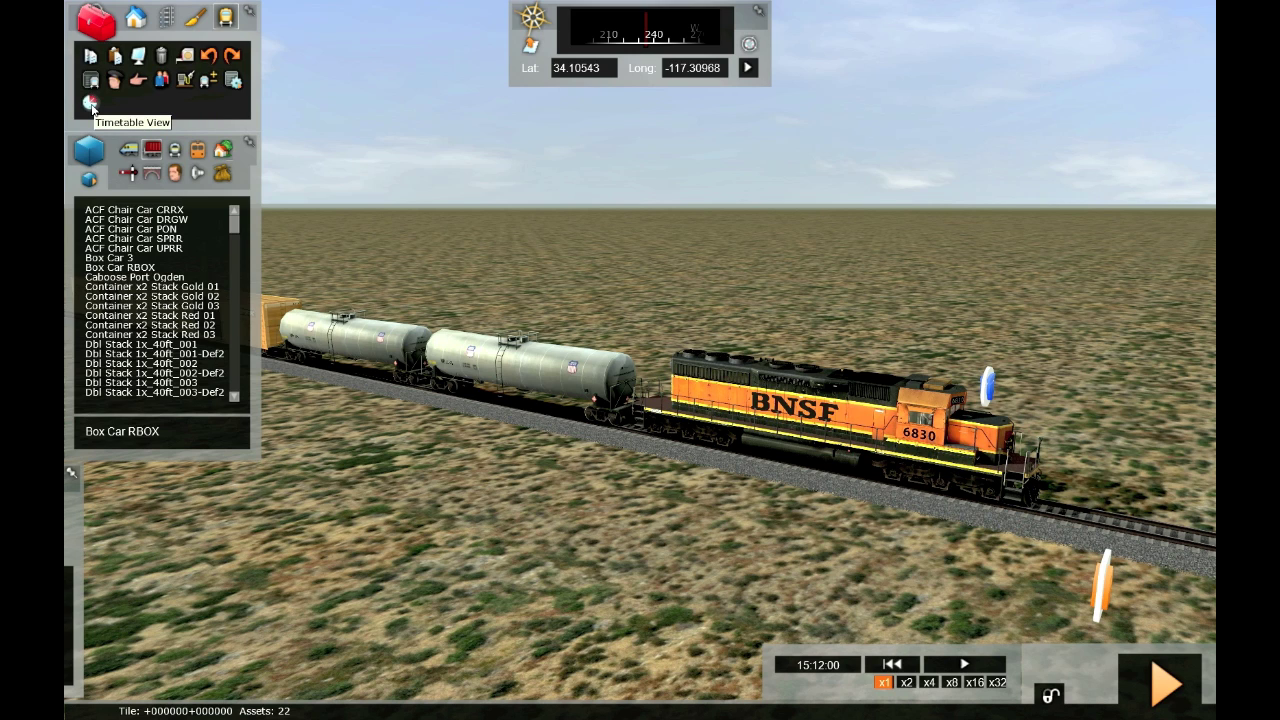
pyautogui.click(90, 104)
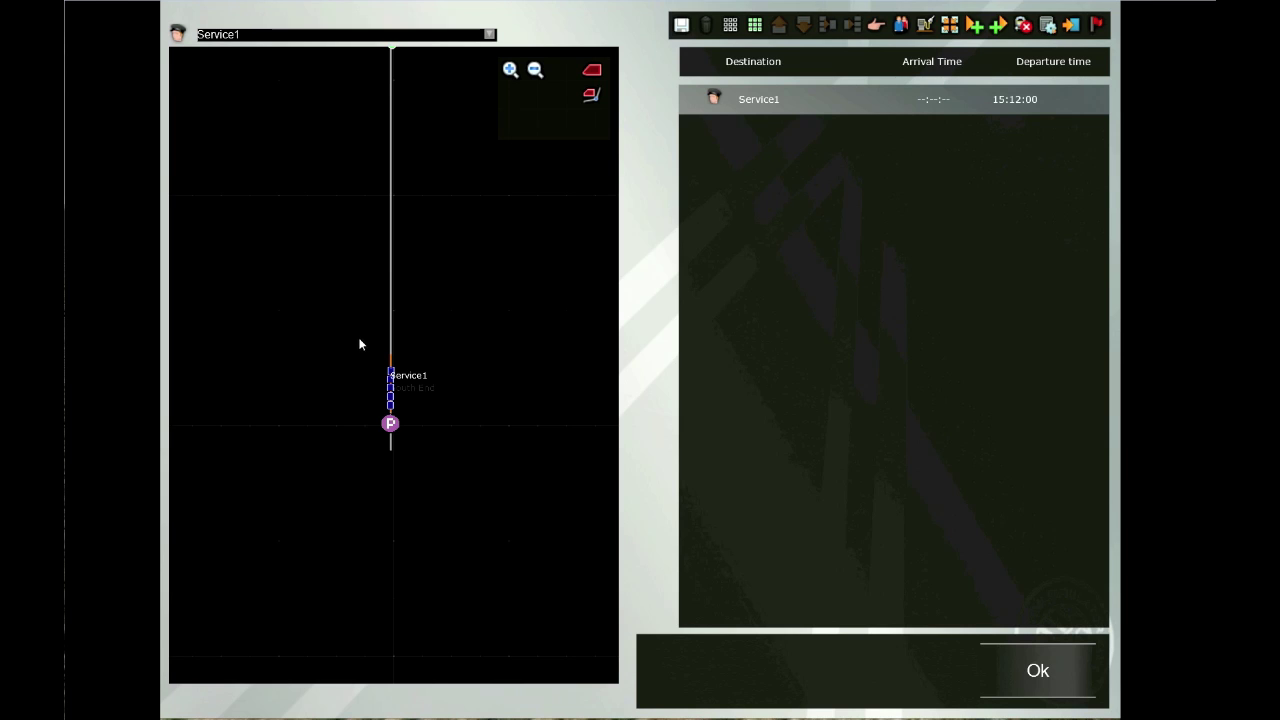
# Step: Zoom the Service1 route map out and pan along the line to reveal the signals ahead
pyautogui.click(535, 69)
pyautogui.click(535, 69)
pyautogui.click(535, 70)
pyautogui.click(535, 69)
pyautogui.click(535, 69)
pyautogui.click(535, 69)
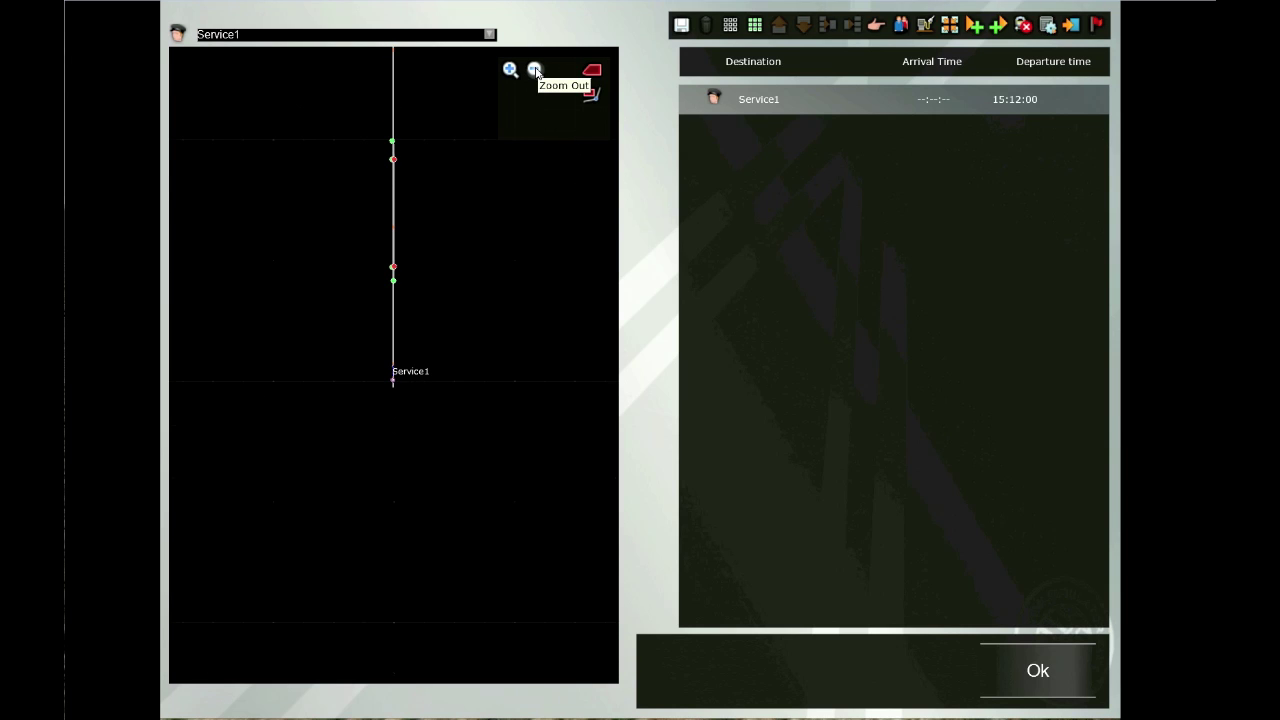
pyautogui.click(535, 69)
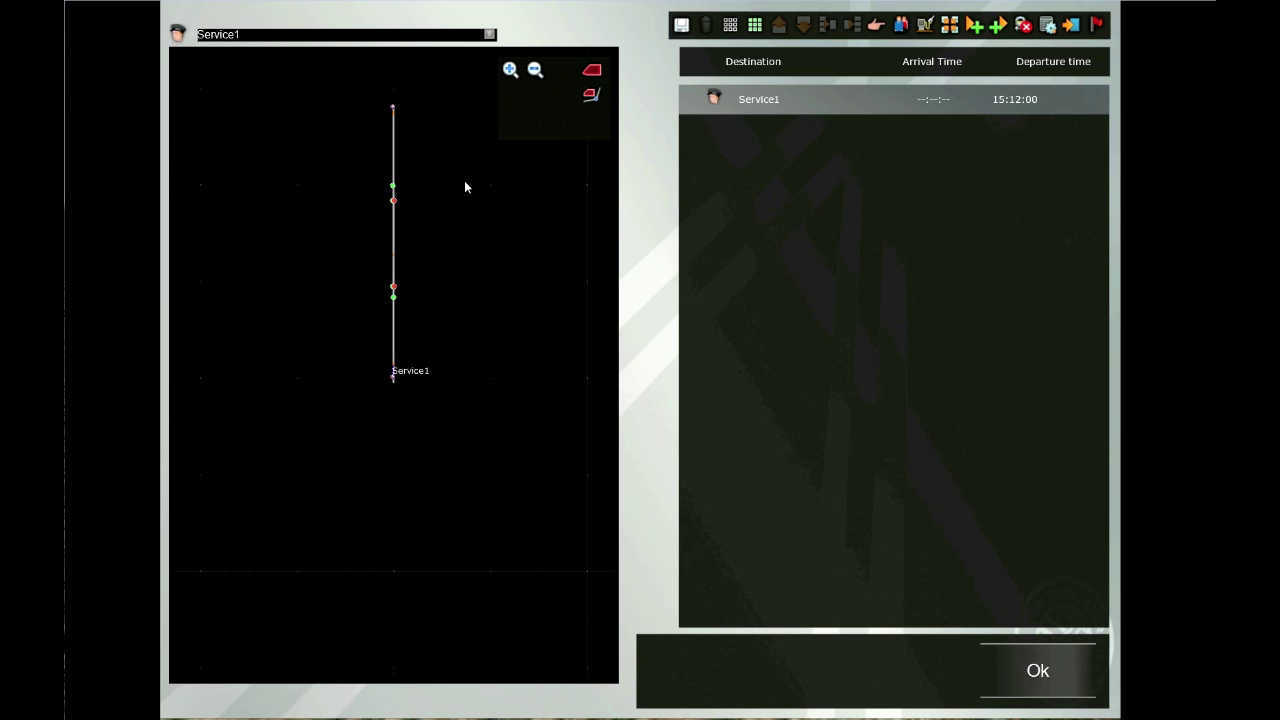
pyautogui.scroll(2, 441, 190)
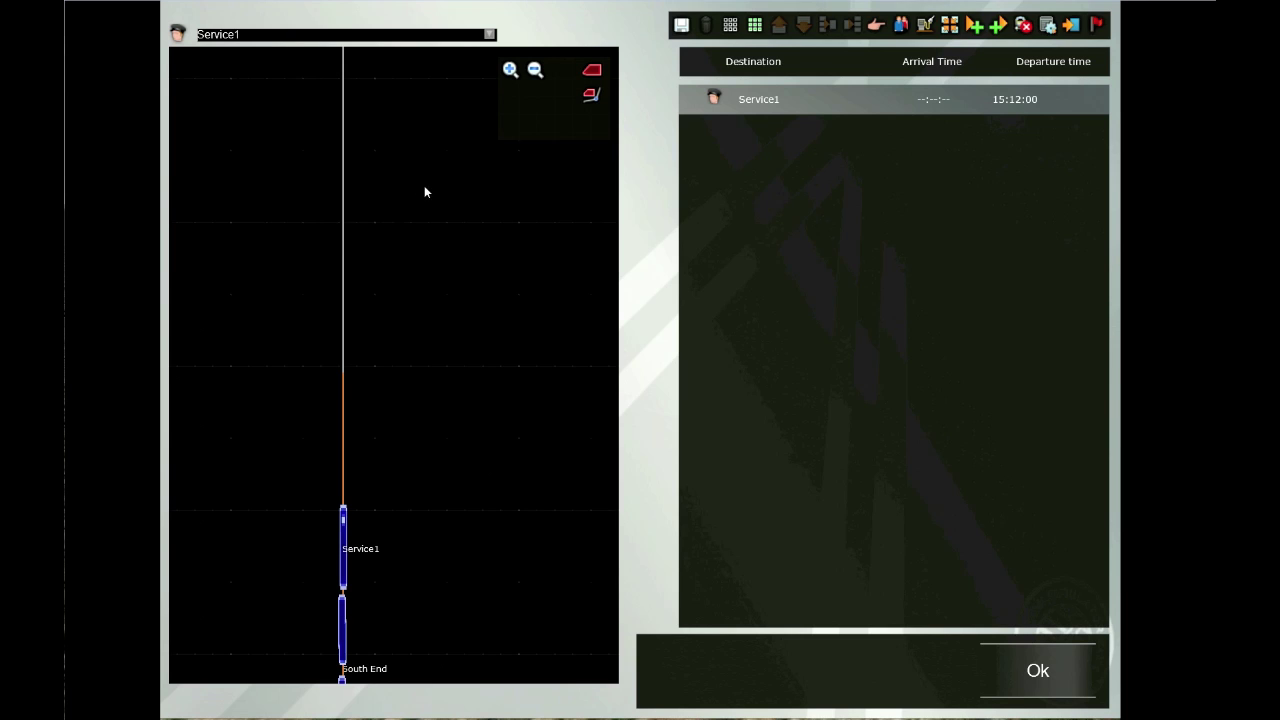
pyautogui.moveTo(402, 190); pyautogui.dragTo(403, 304)
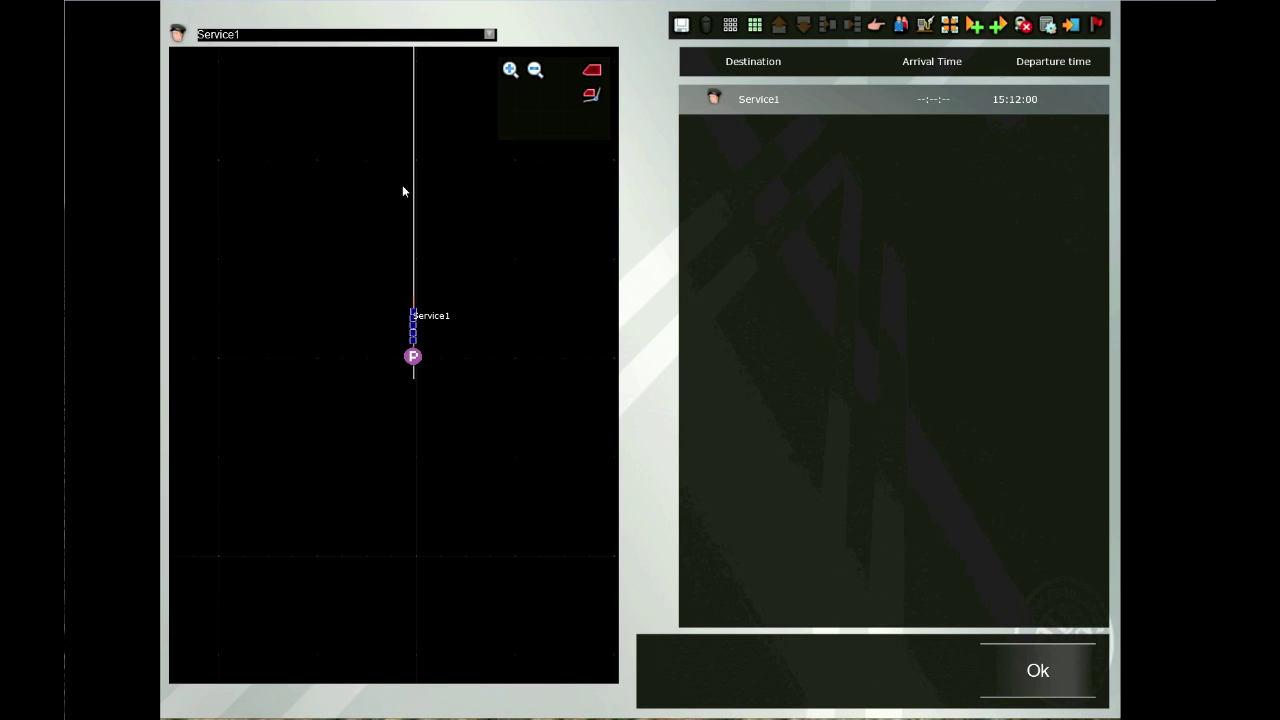
pyautogui.moveTo(399, 171); pyautogui.dragTo(385, 554)
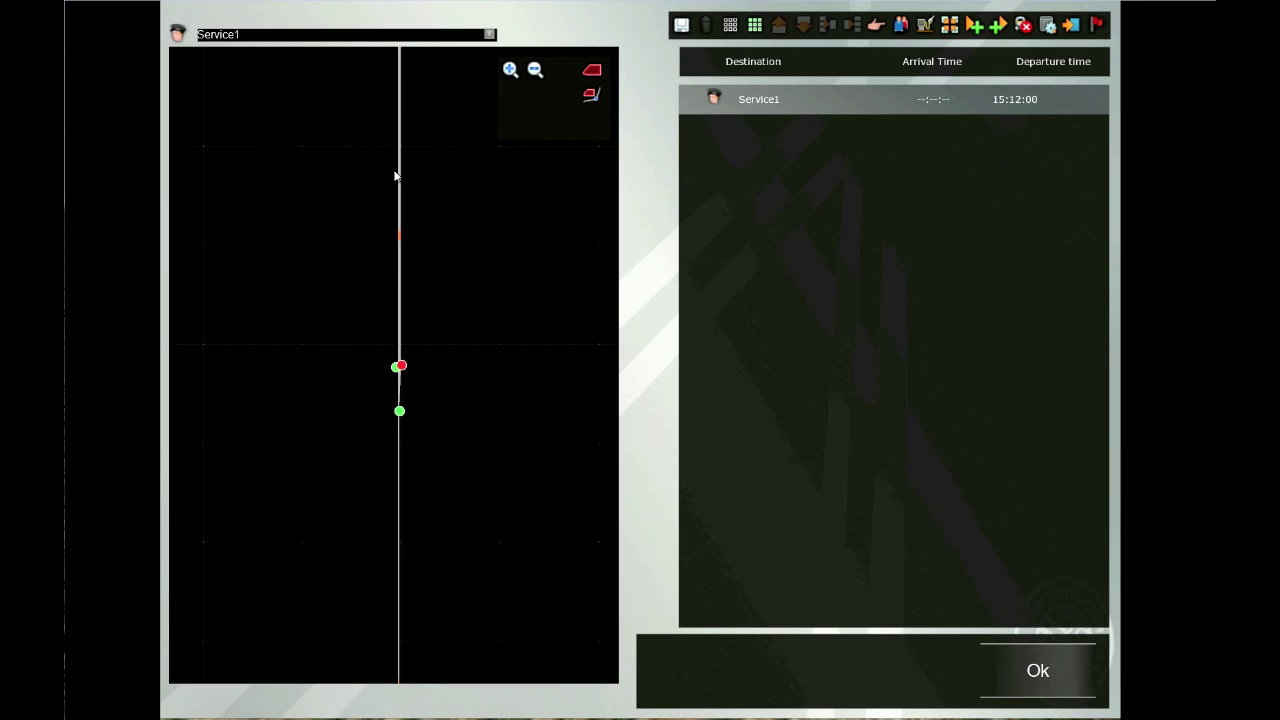
pyautogui.moveTo(381, 130); pyautogui.dragTo(373, 600)
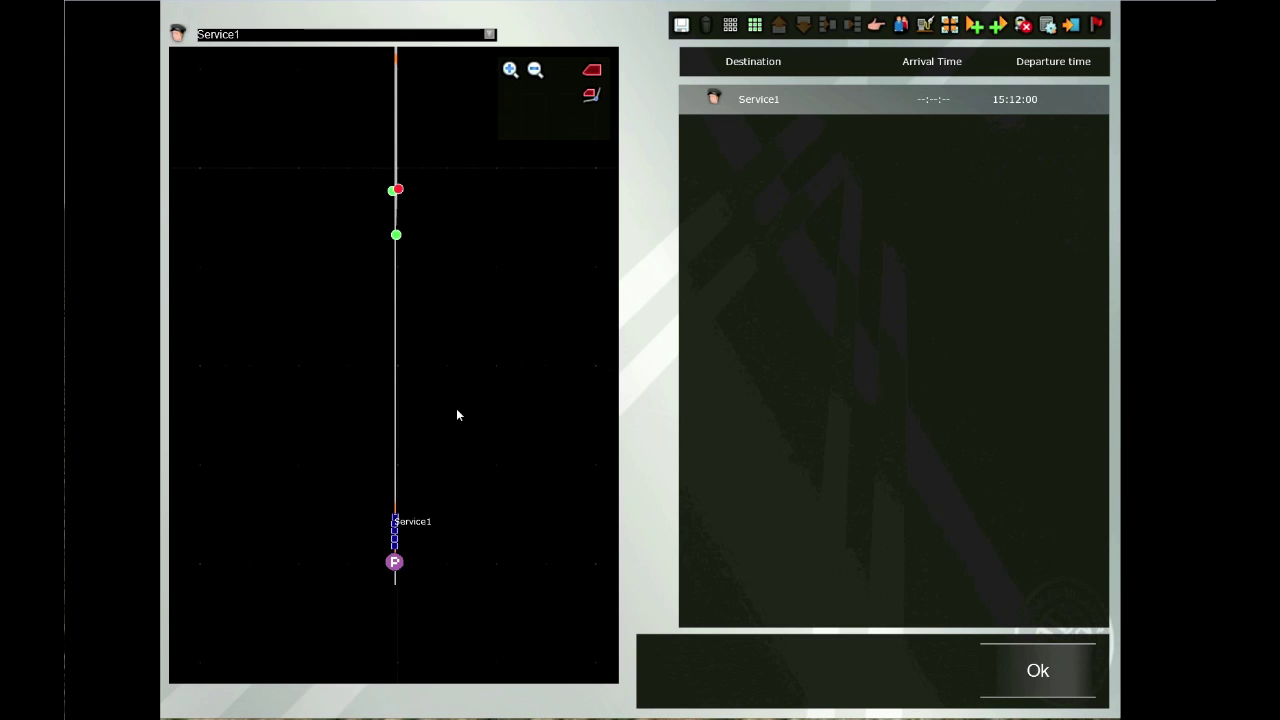
# Step: Rename Service1 to 'Driver Train', mark it as the player train, and type it Low Speed Freight
pyautogui.click(716, 100)
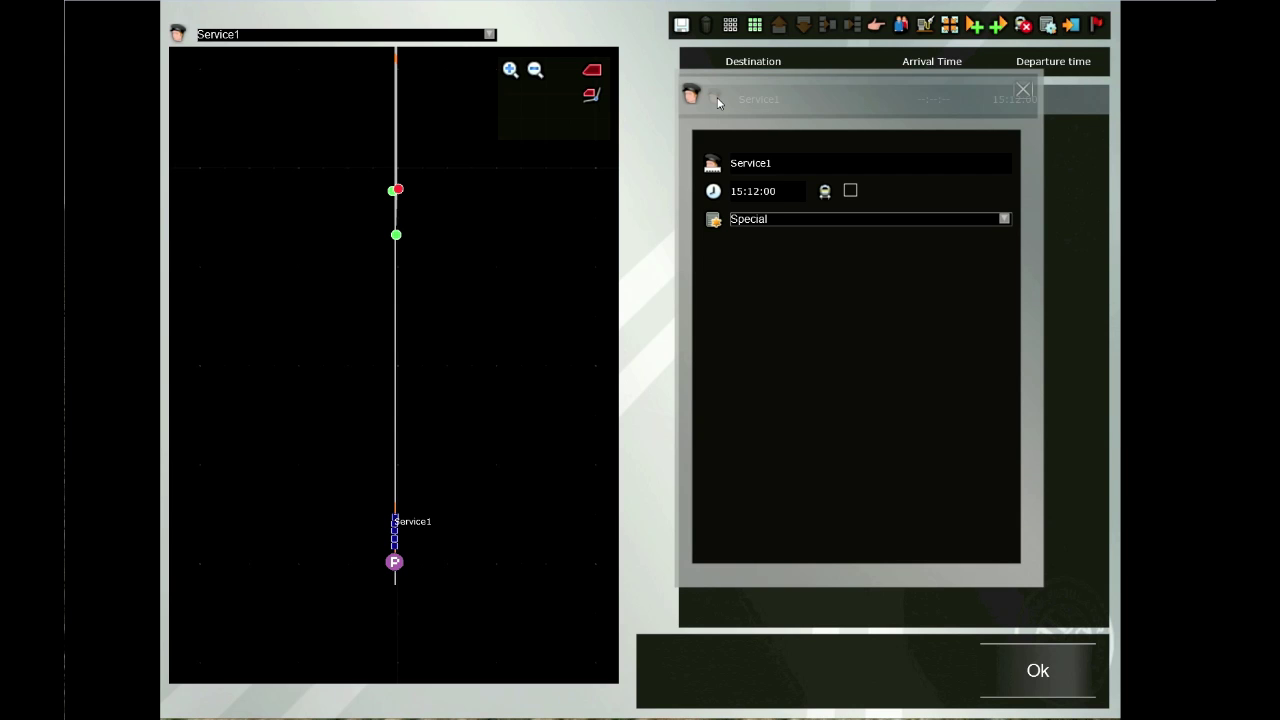
pyautogui.click(791, 160)
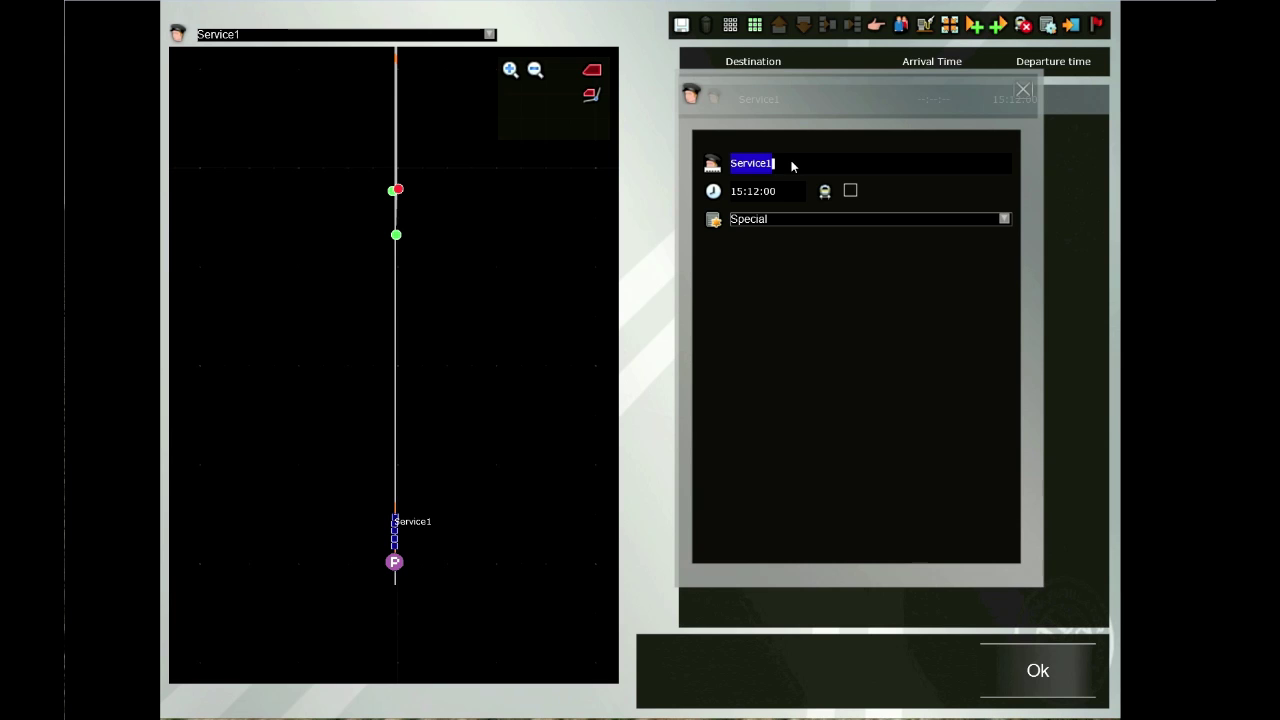
pyautogui.write('Driver Train')
pyautogui.click(850, 191)
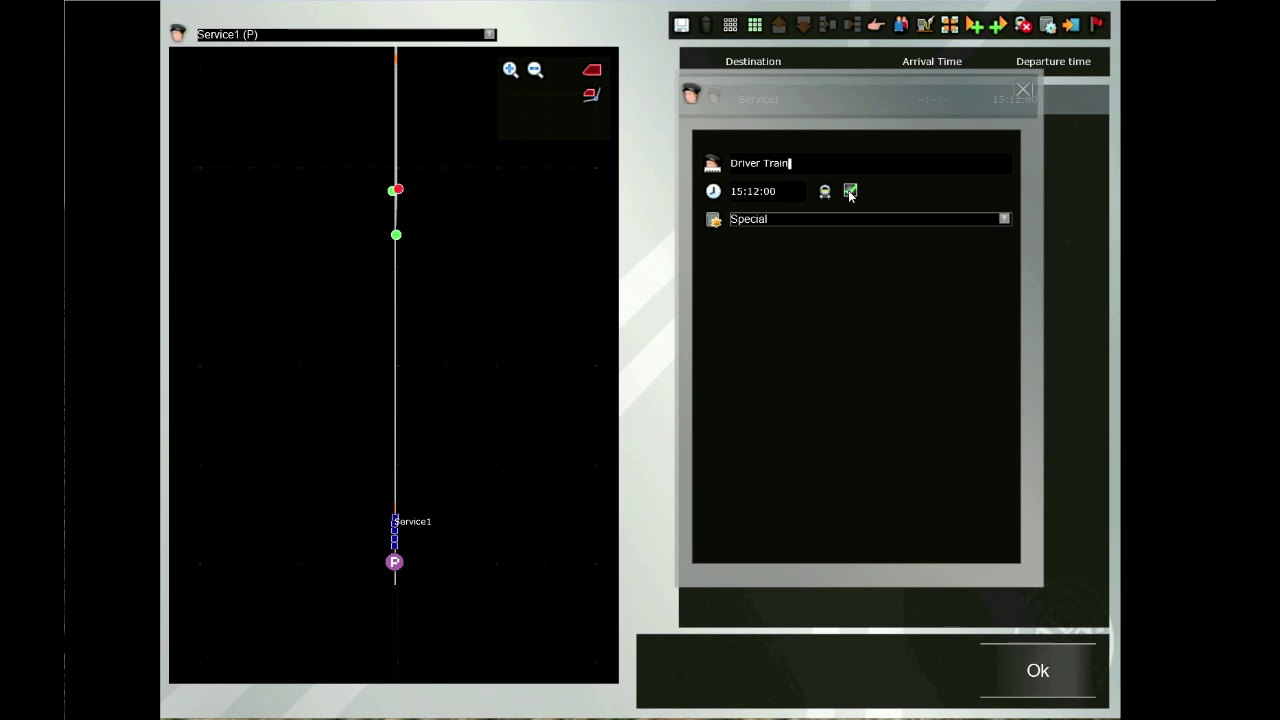
pyautogui.click(1004, 219)
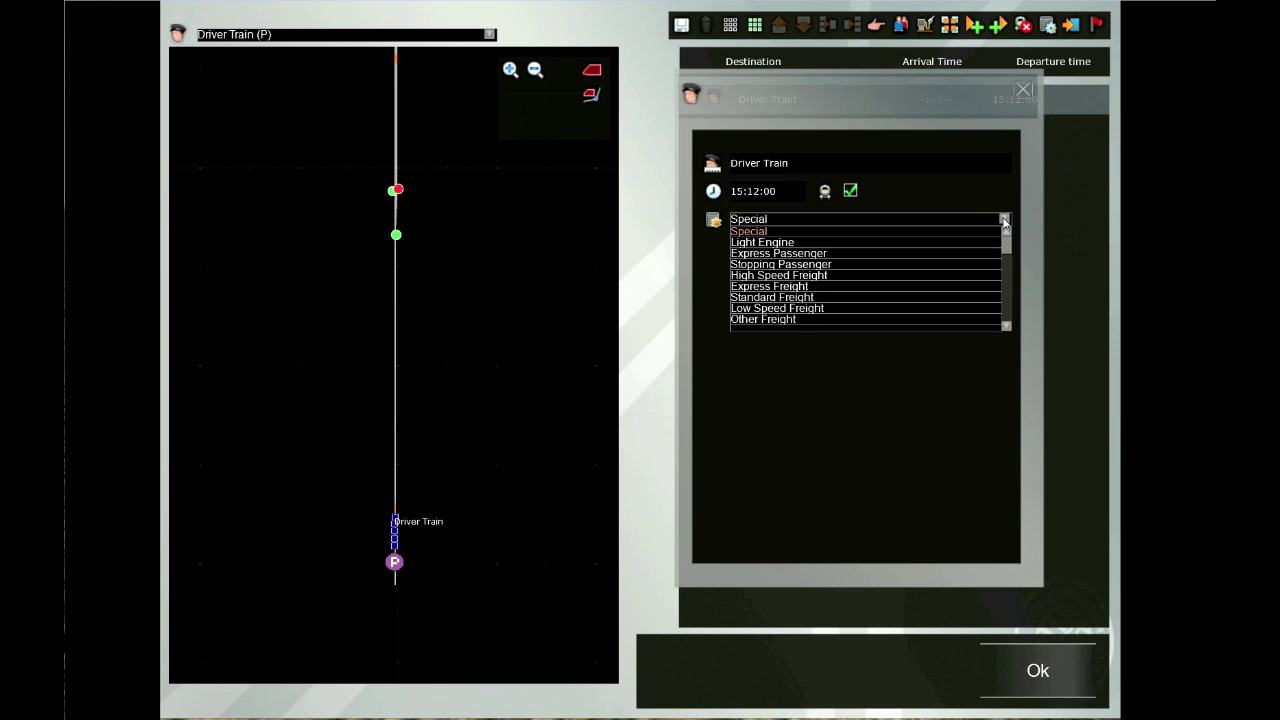
pyautogui.click(929, 309)
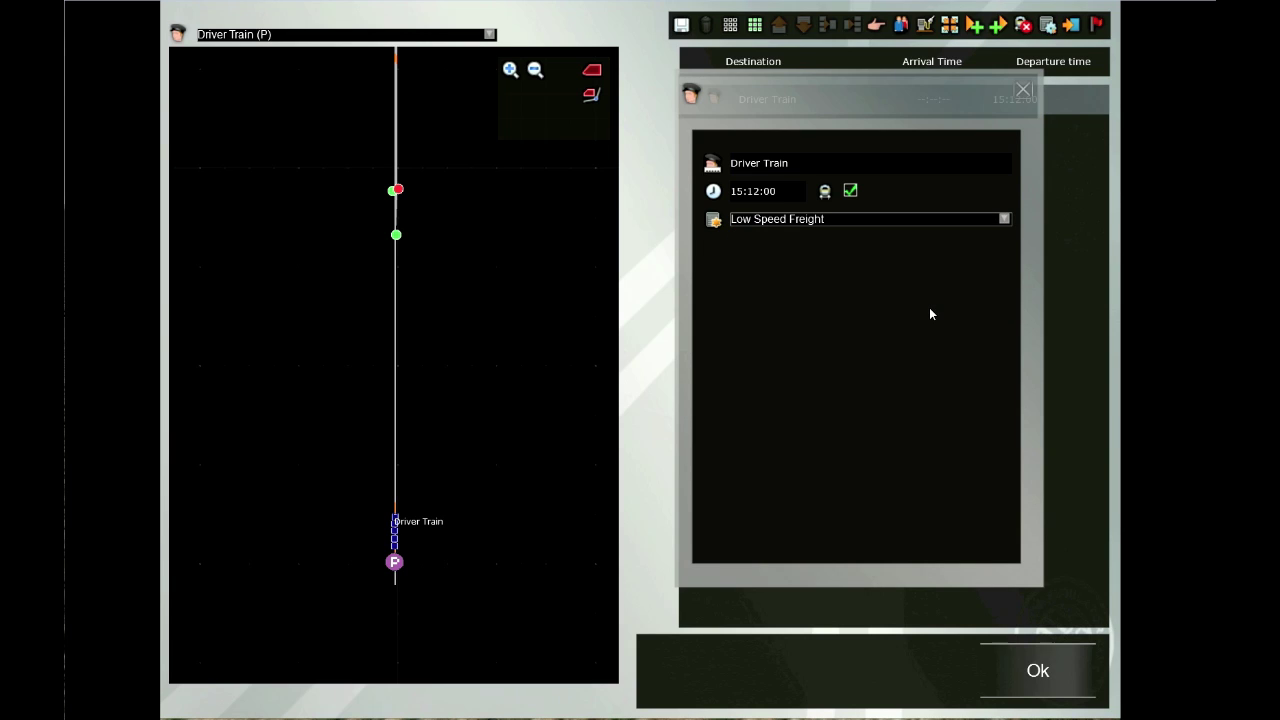
pyautogui.click(1019, 93)
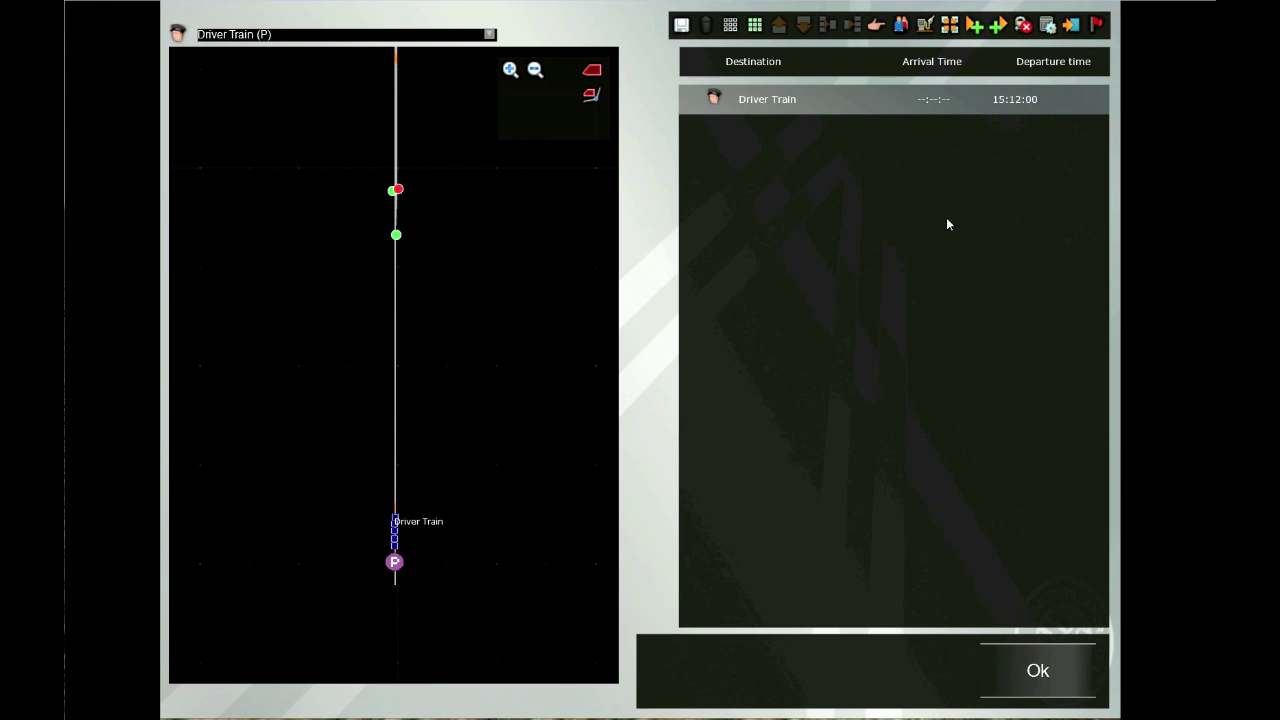
# Step: Add a final destination after Driver Train and open its properties
pyautogui.click(1071, 25)
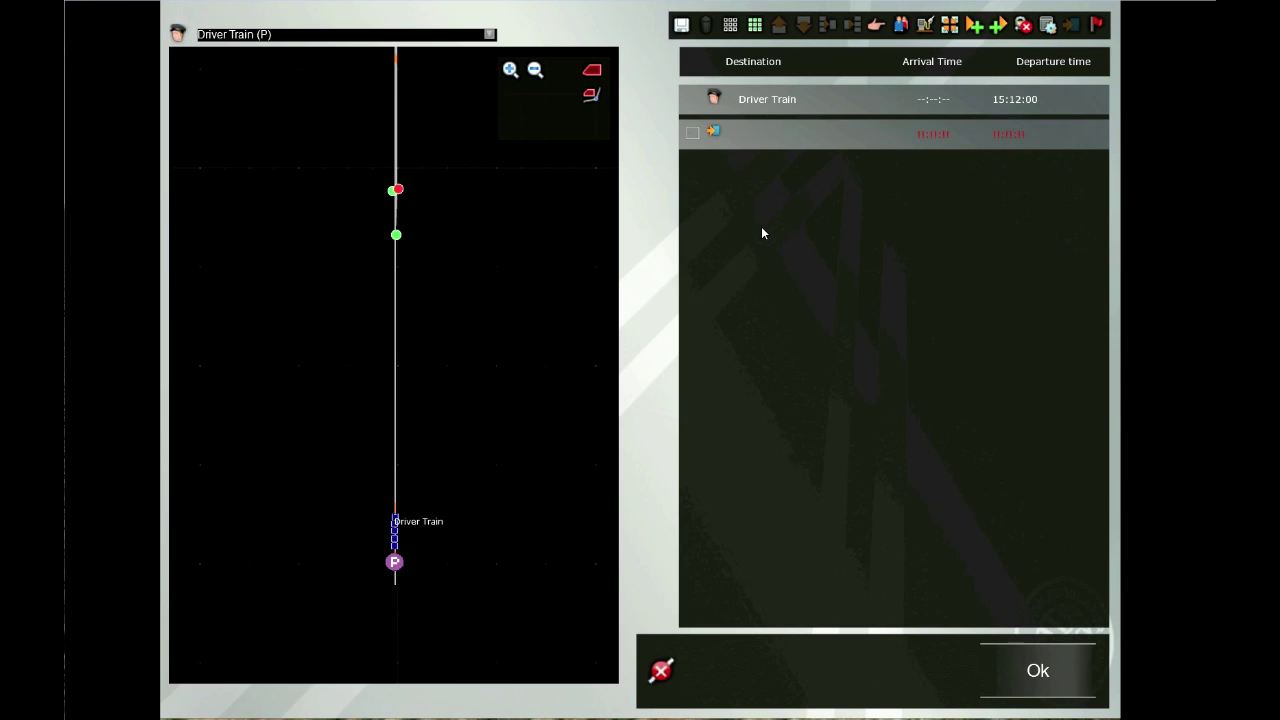
pyautogui.doubleClick(717, 136)
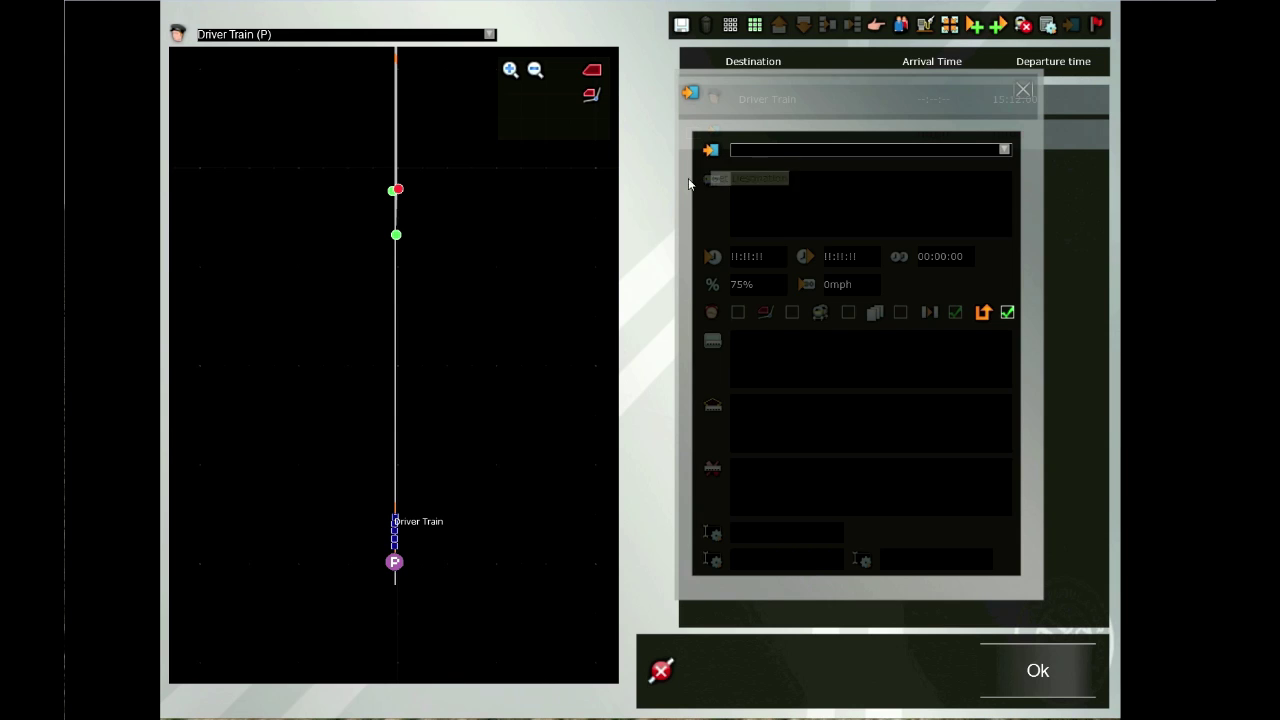
# Step: Set North End as the final destination, arriving and departing at 15:15:01
pyautogui.moveTo(491, 209); pyautogui.dragTo(480, 501)
pyautogui.moveTo(490, 49); pyautogui.dragTo(490, 170)
pyautogui.moveTo(443, 97); pyautogui.dragTo(440, 390)
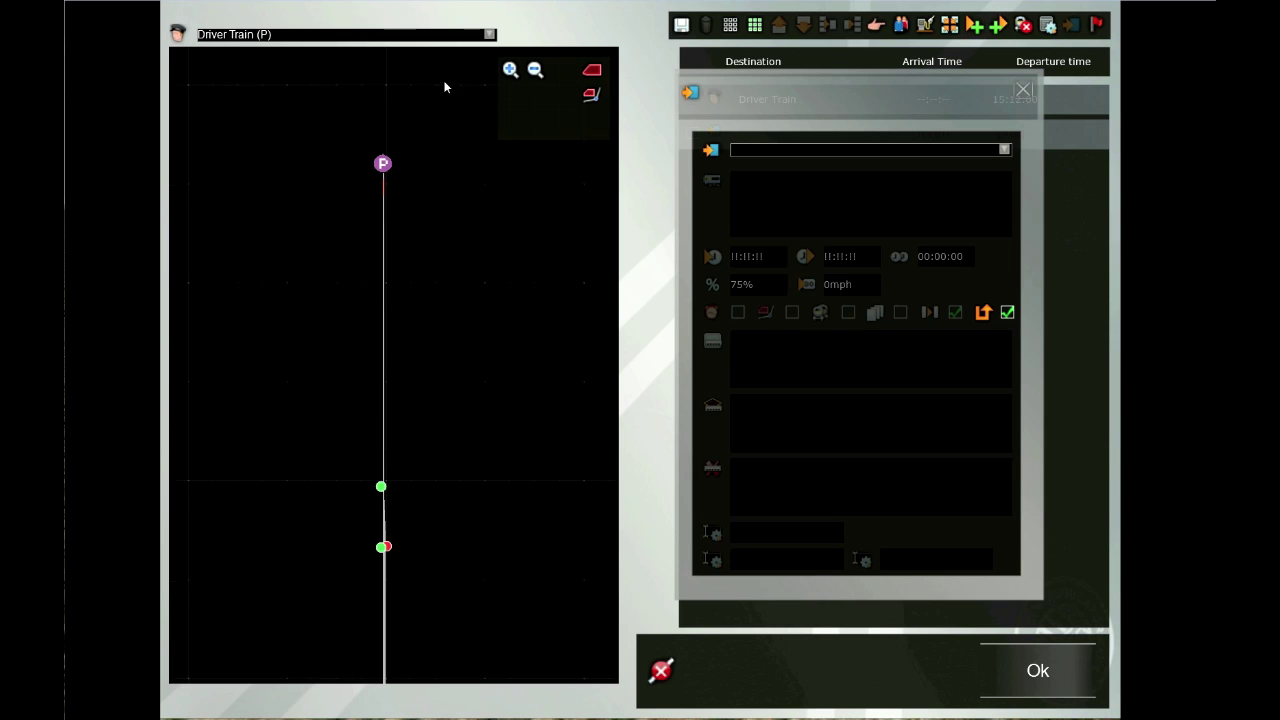
pyautogui.click(509, 70)
pyautogui.click(509, 70)
pyautogui.moveTo(435, 103); pyautogui.dragTo(433, 178)
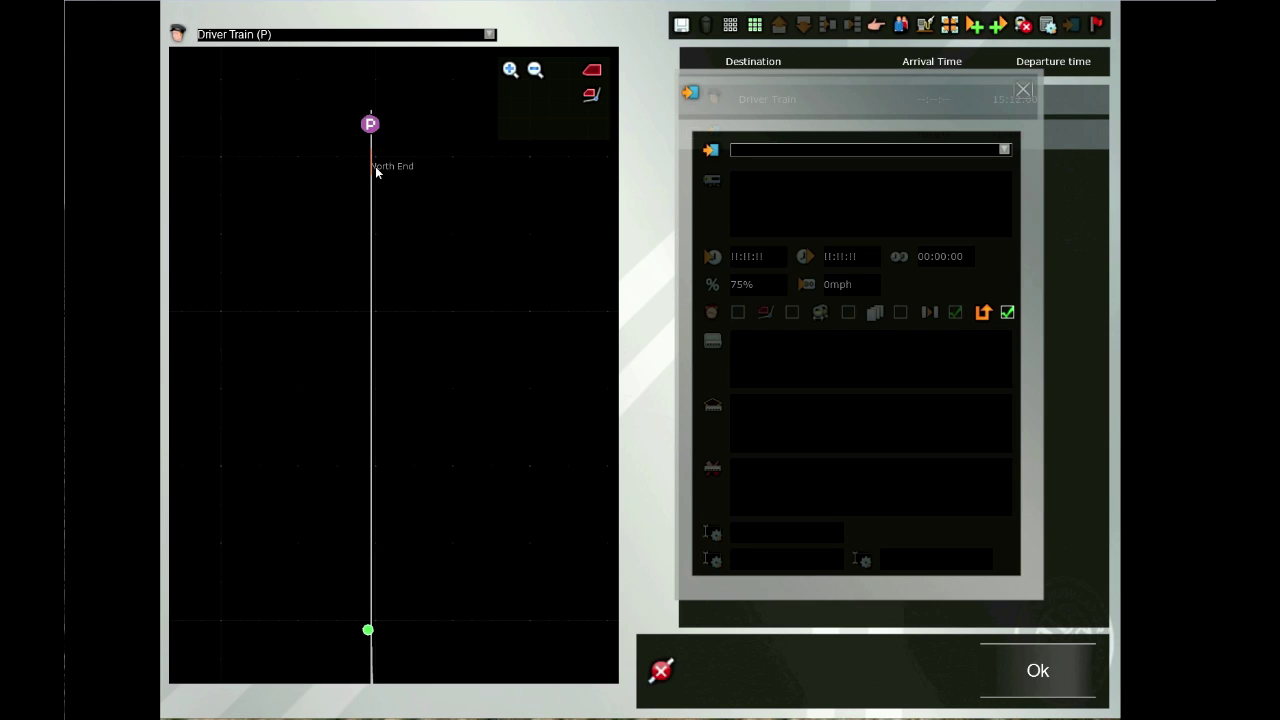
pyautogui.scroll(2, 372, 170)
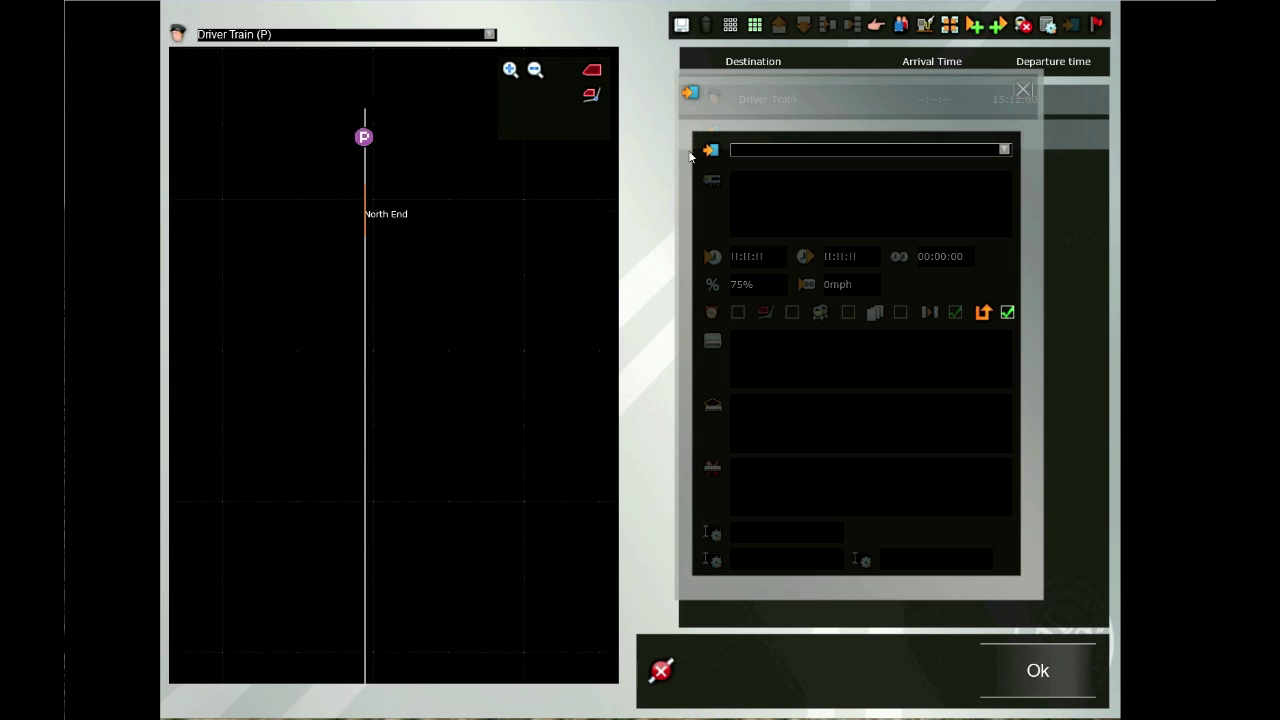
pyautogui.click(366, 213)
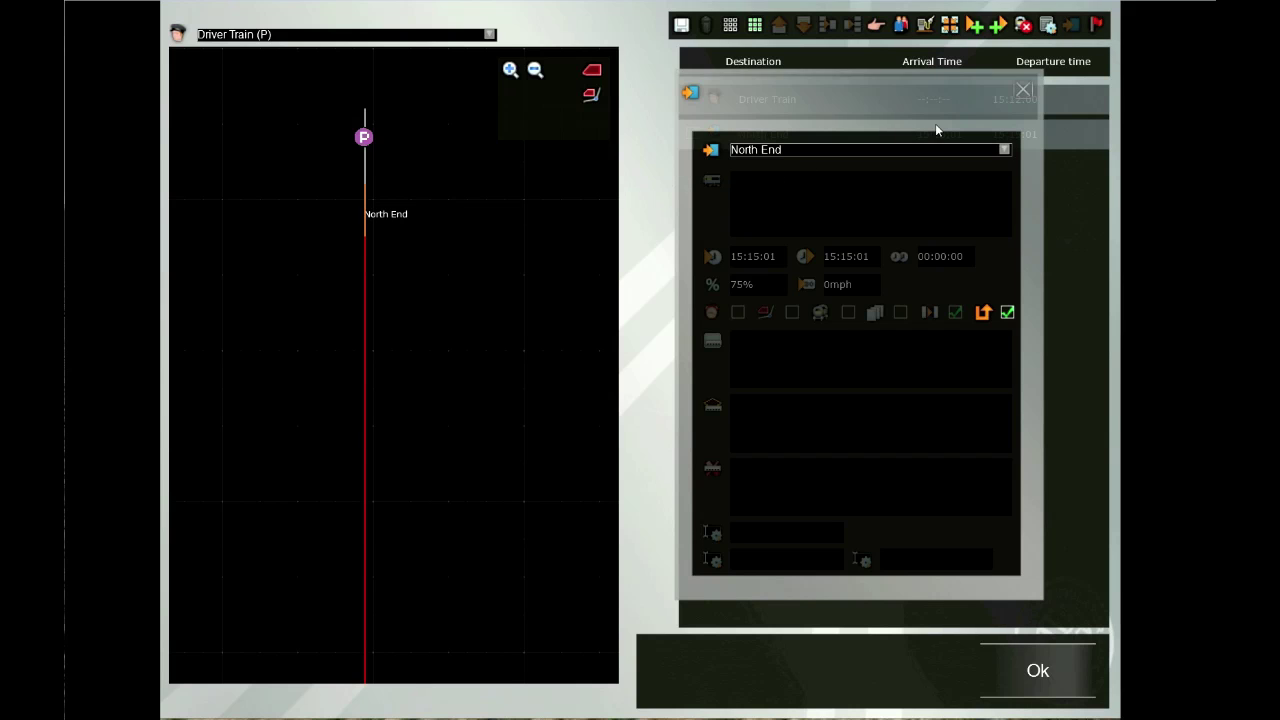
pyautogui.click(1021, 92)
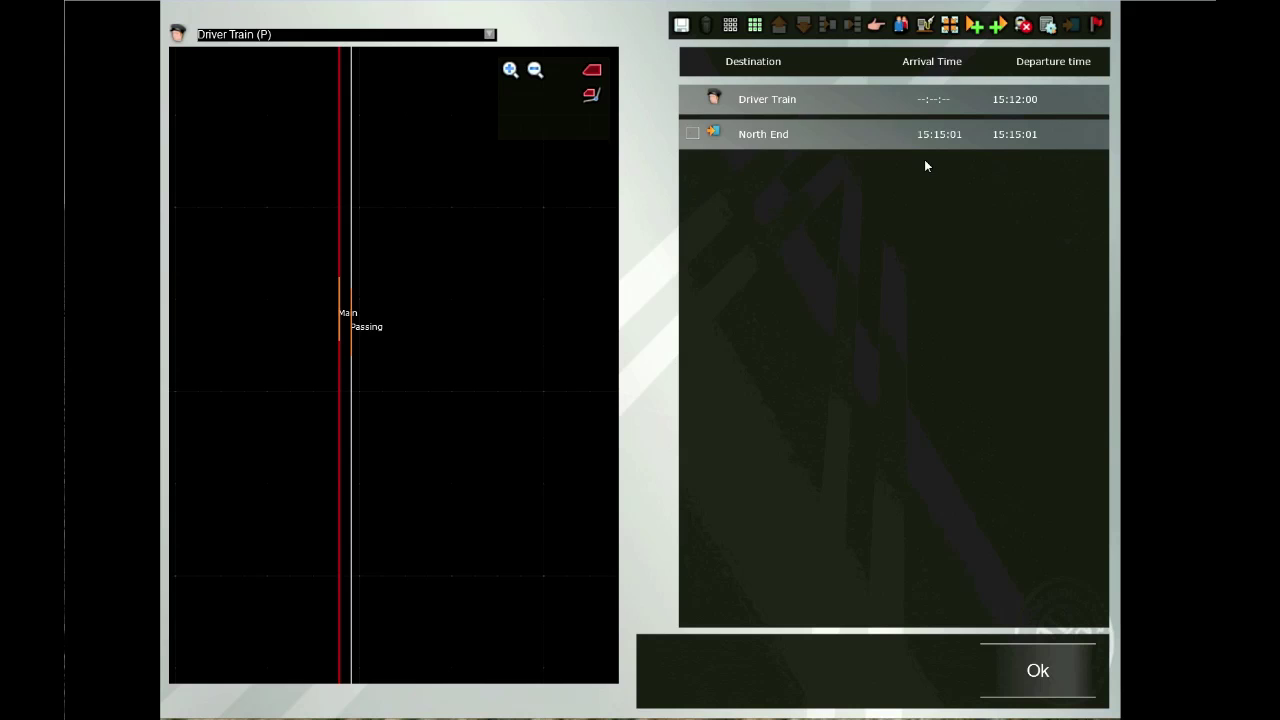
# Step: Insert a blank waypoint between Driver Train and North End and open its properties
pyautogui.click(1096, 25)
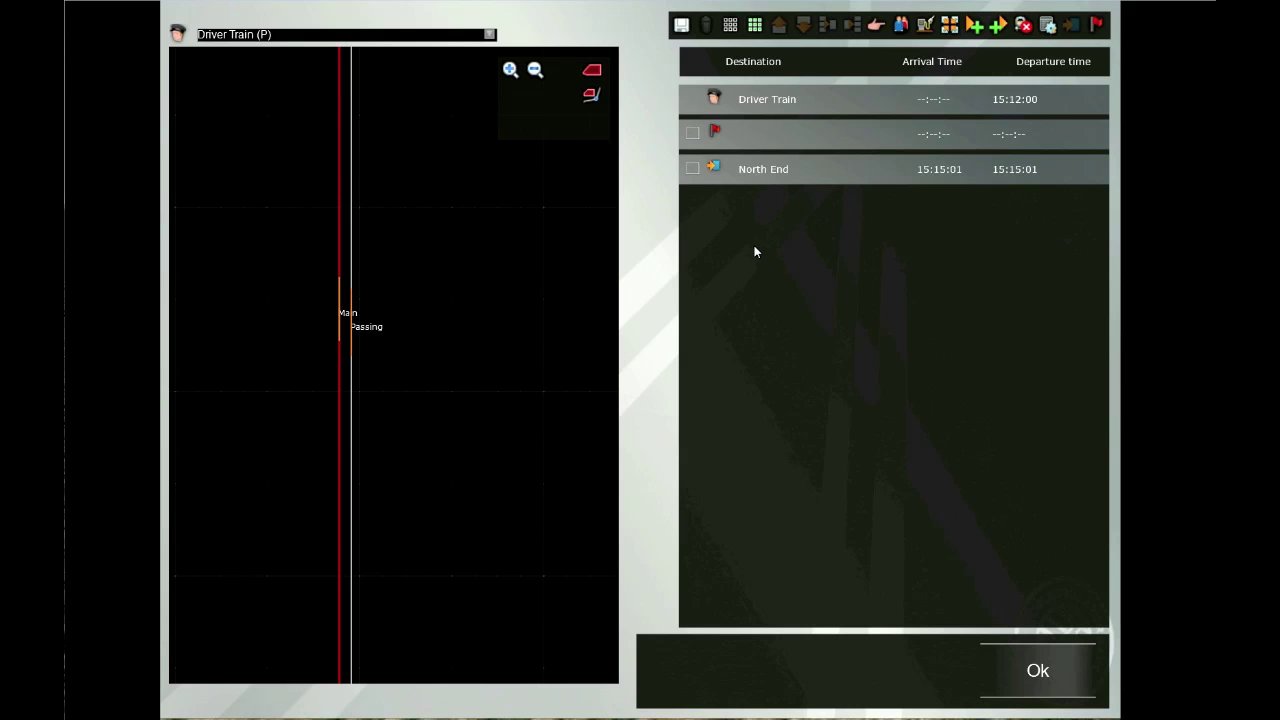
pyautogui.doubleClick(716, 135)
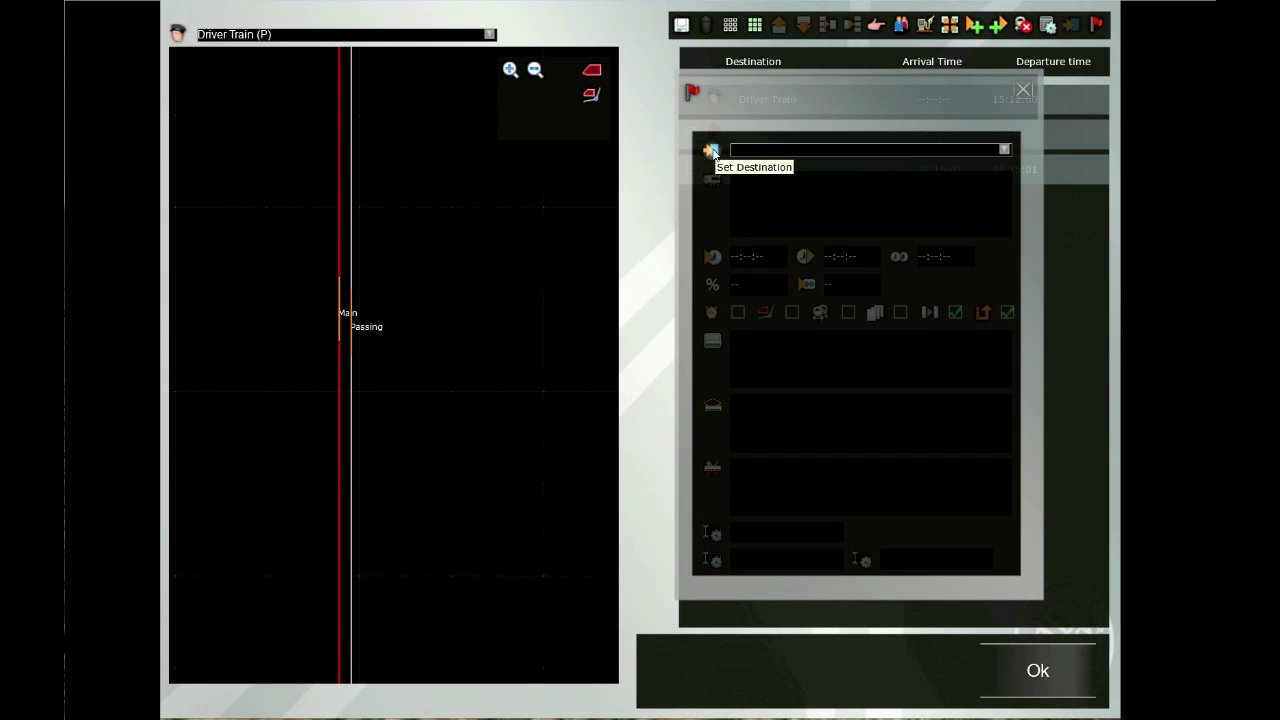
# Step: Choose Passing on the track map as the waypoint's location
pyautogui.click(351, 348)
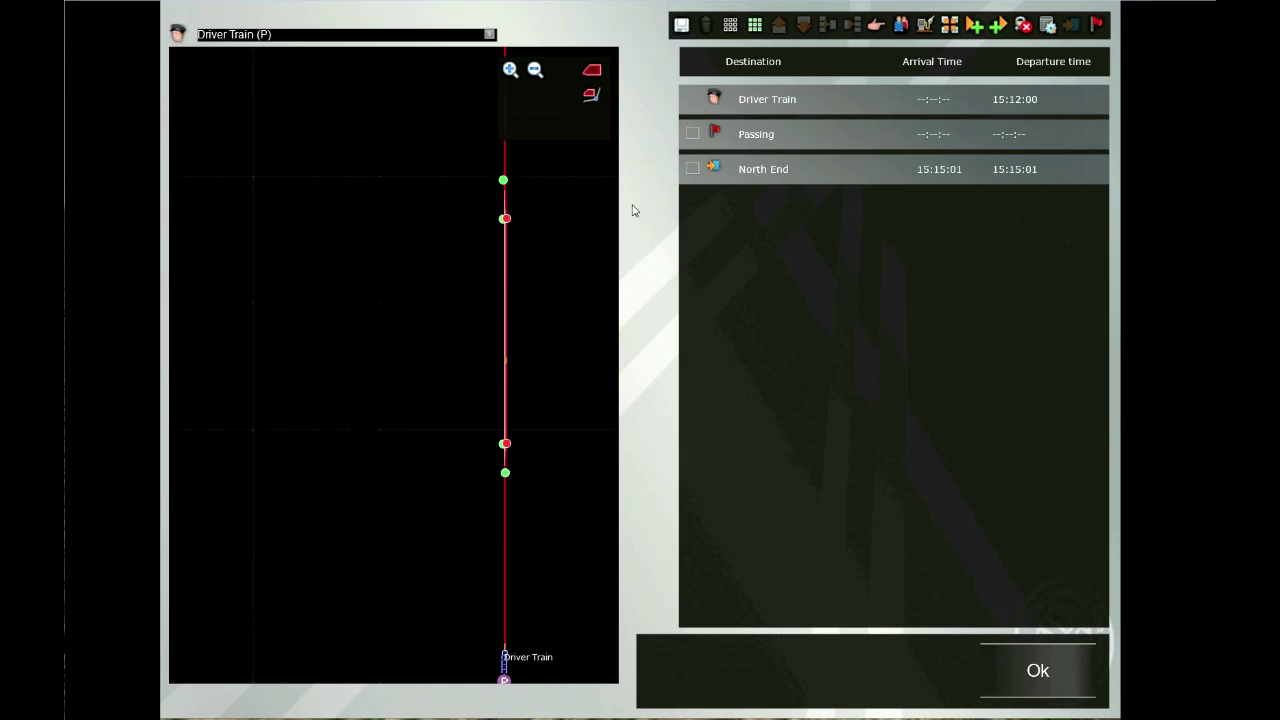
# Step: Save the scenario changes and leave the timetable for the 3D world view
pyautogui.click(682, 25)
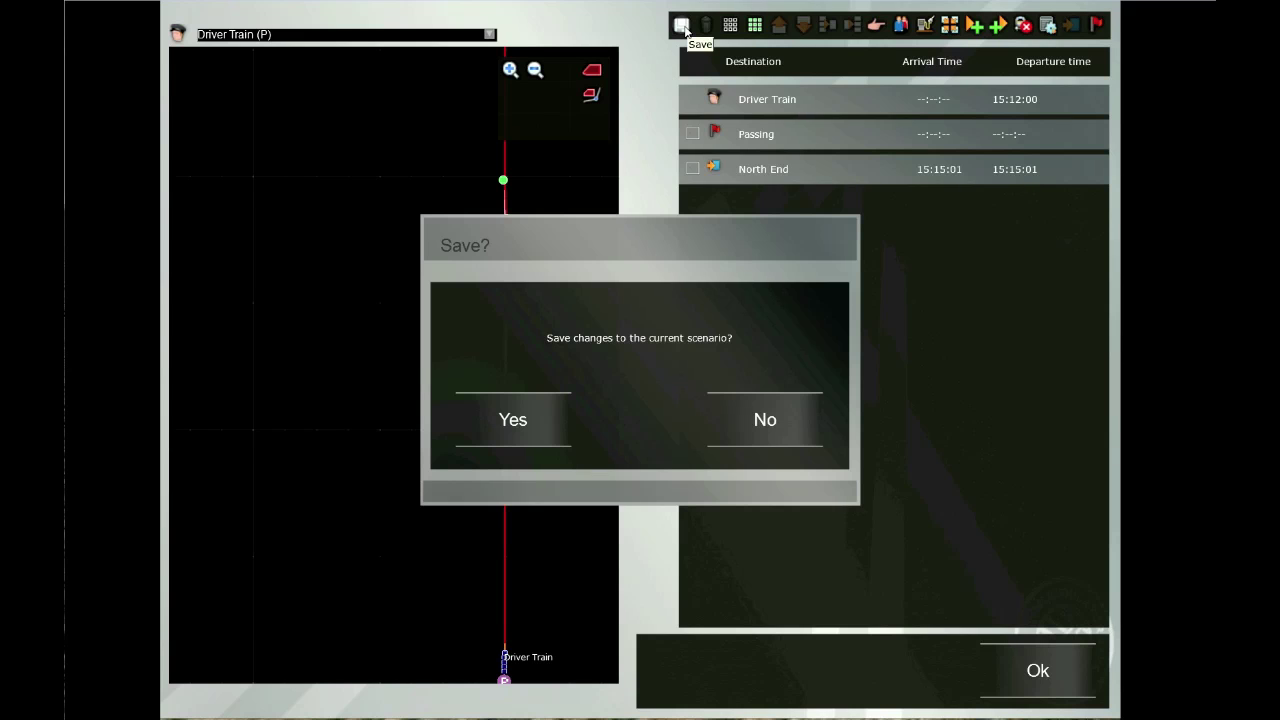
pyautogui.click(512, 419)
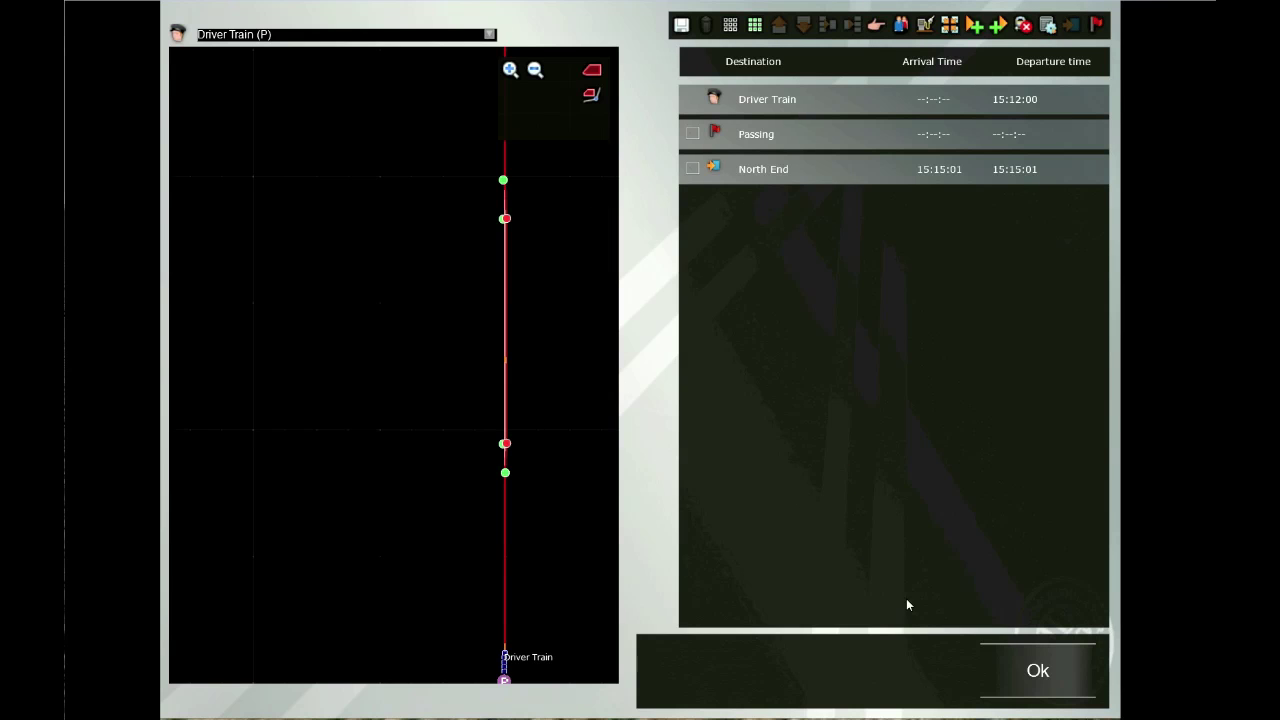
pyautogui.click(1038, 671)
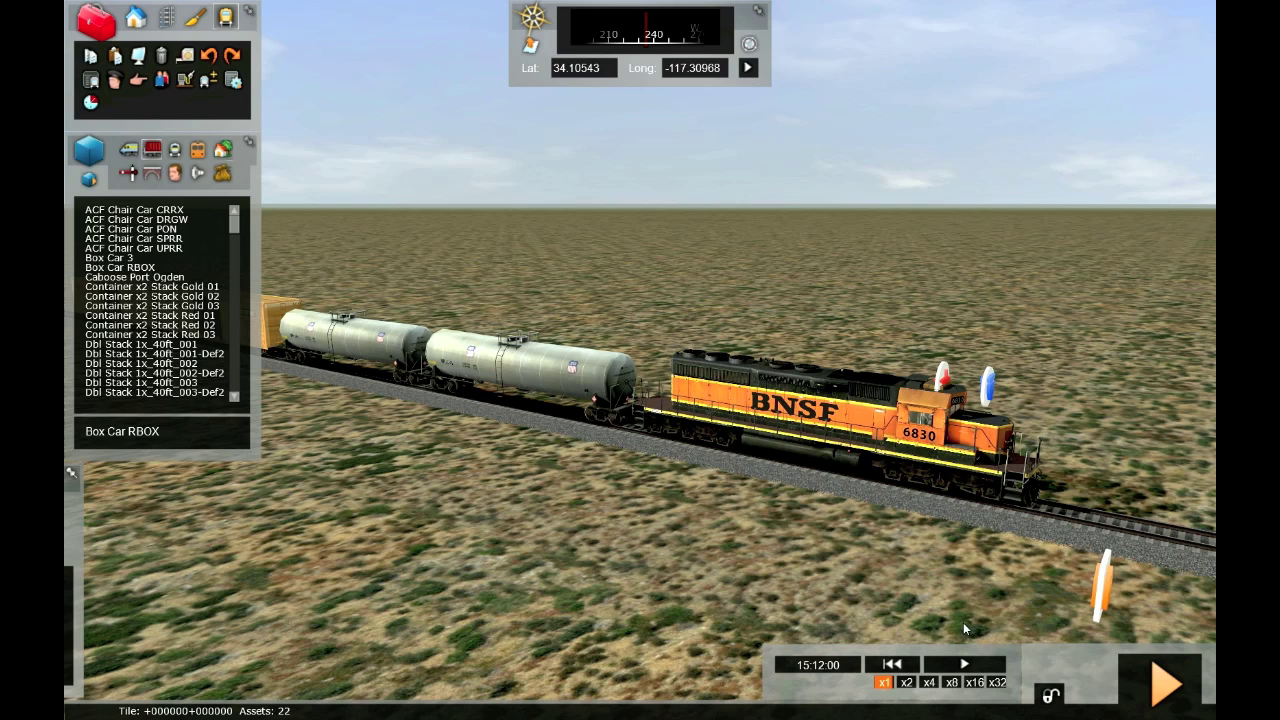
# Step: Start driving the scenario from the editor, answering Yes to save the changes first
pyautogui.click(1166, 686)
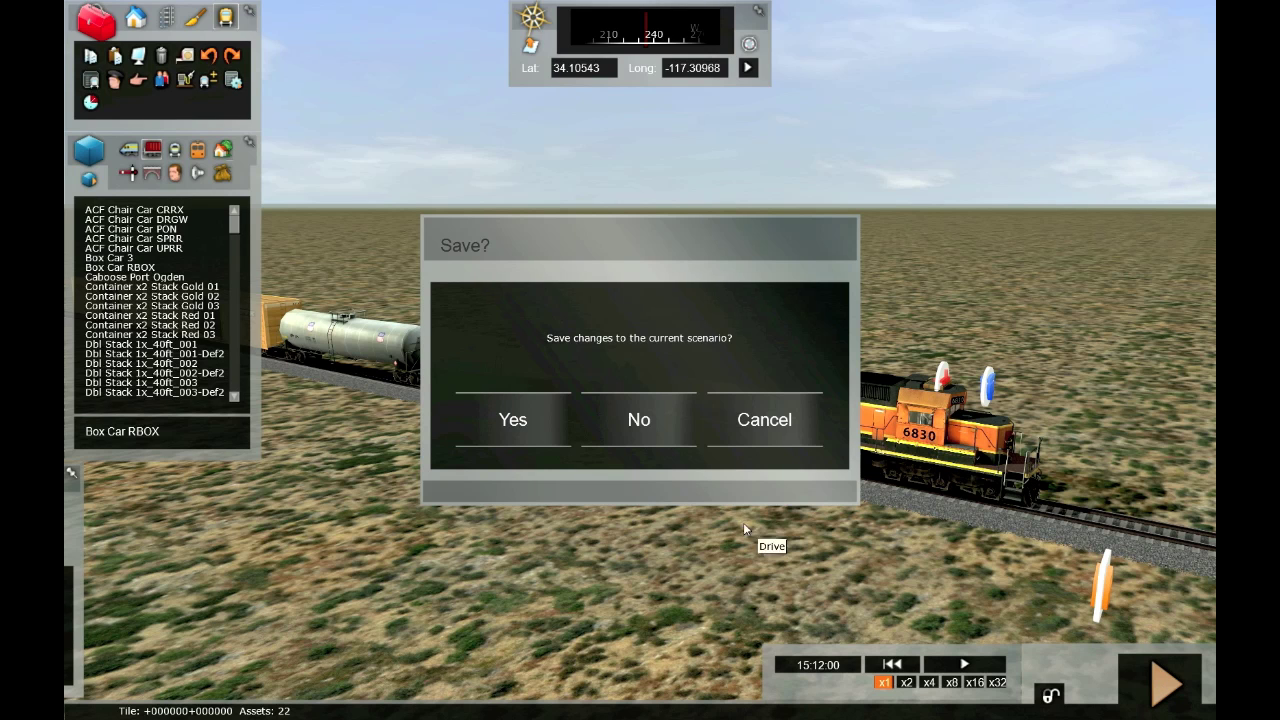
pyautogui.click(520, 425)
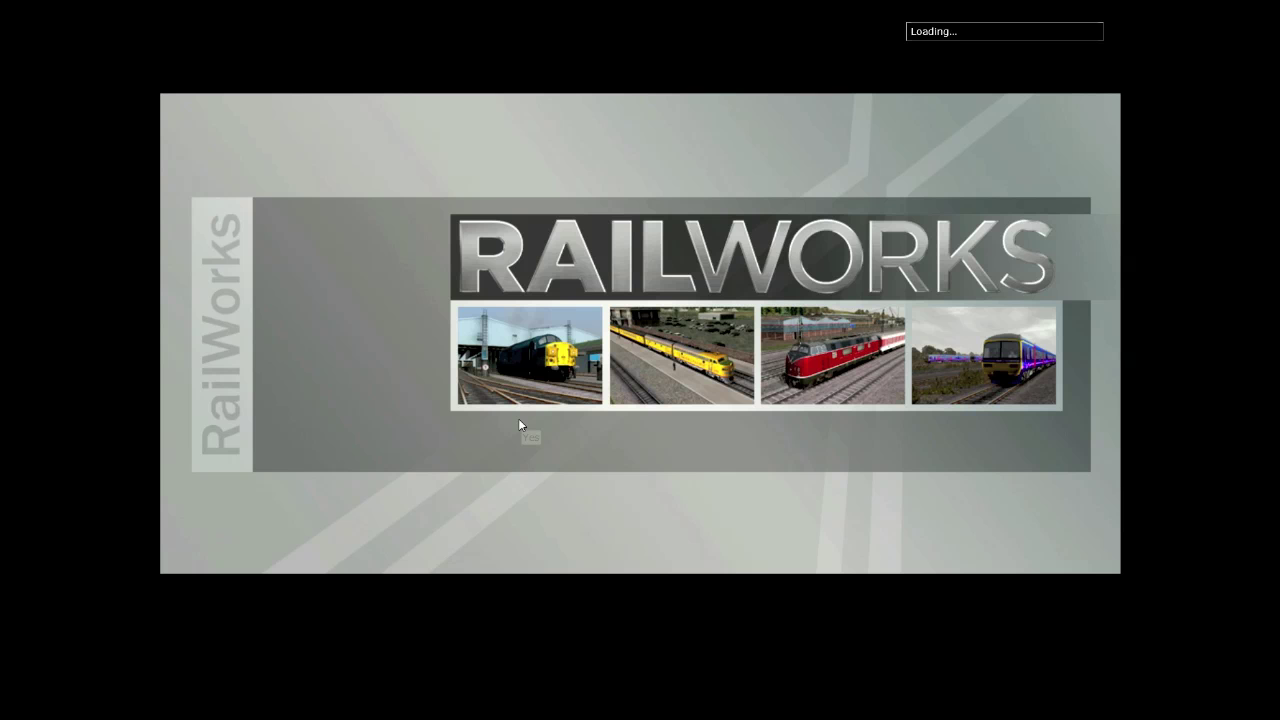